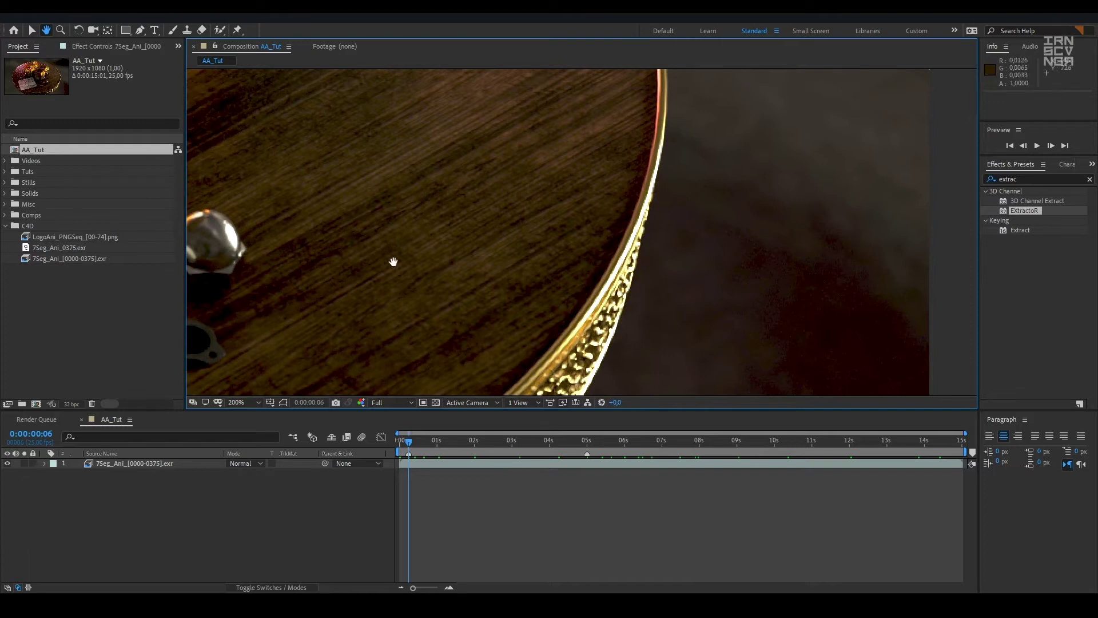
# Zoom in on the plate rim and move the playhead to the 0:00:05:00 marker
pyautogui.press(',')
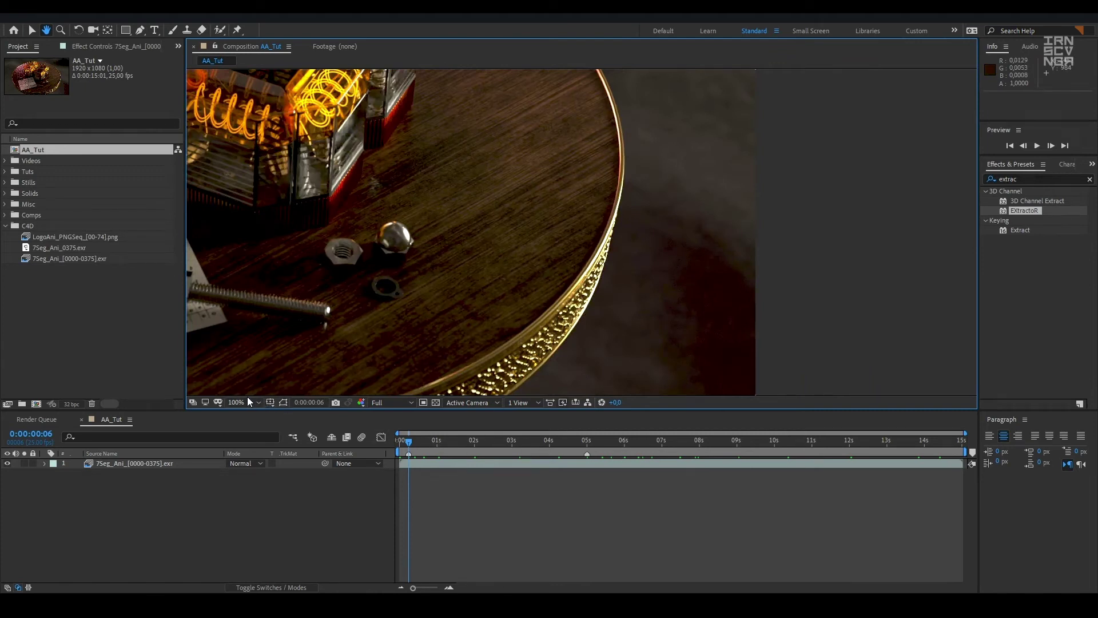
pyautogui.press('.')
pyautogui.moveTo(658, 207); pyautogui.dragTo(642, 228)
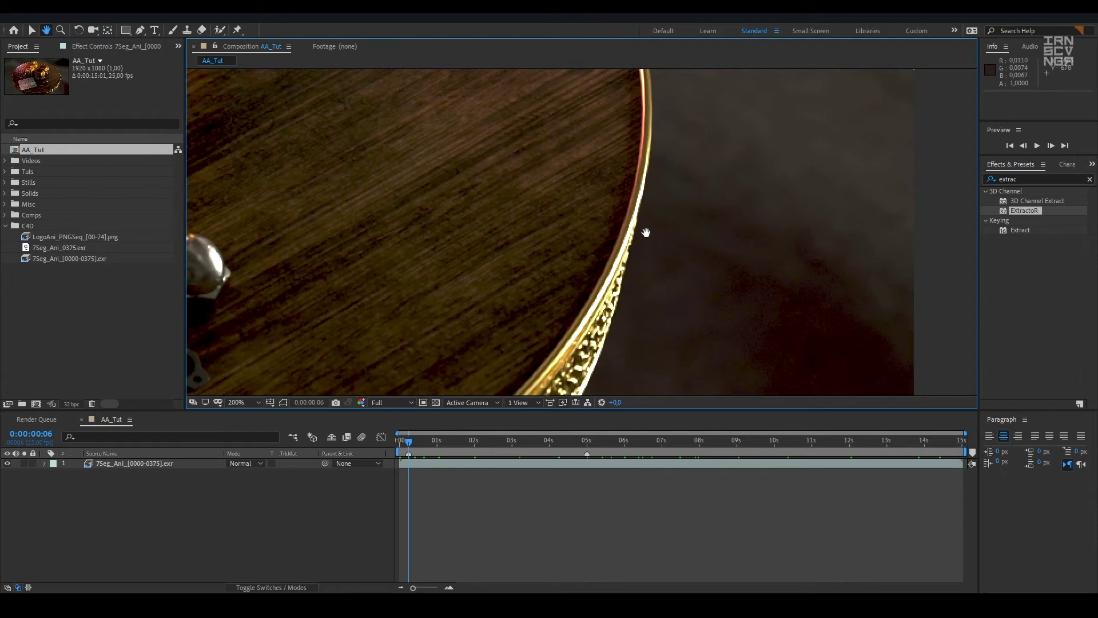
pyautogui.moveTo(405, 442); pyautogui.dragTo(437, 441)
pyautogui.moveTo(574, 442); pyautogui.dragTo(581, 441)
pyautogui.press('k')
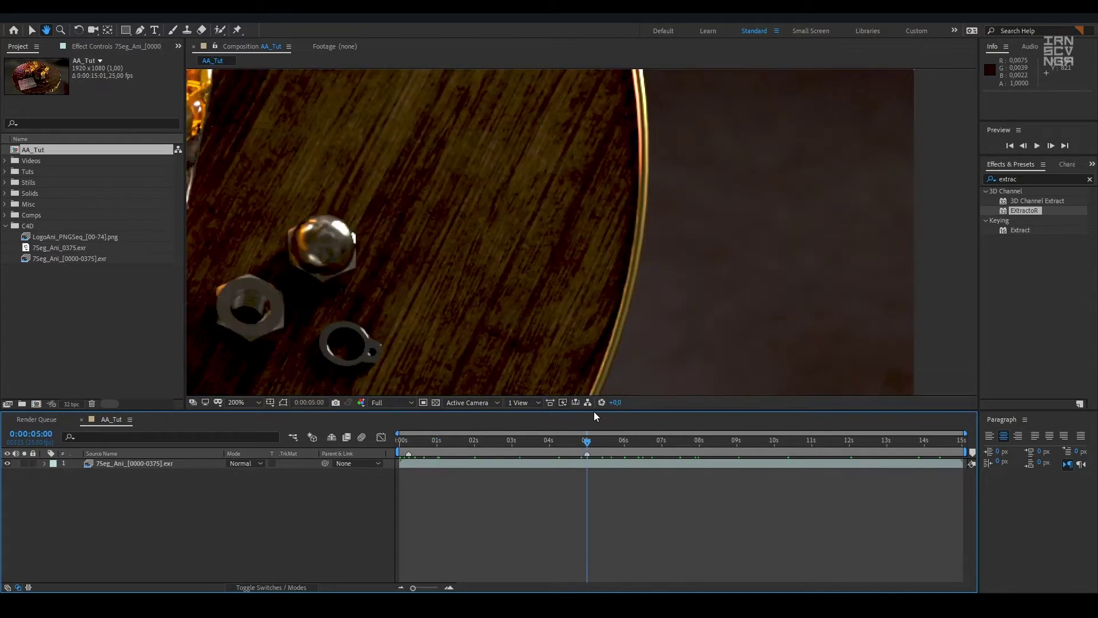
pyautogui.moveTo(620, 235)
pyautogui.mouseDown()
pyautogui.moveTo(585, 303)
pyautogui.moveTo(568, 294)
pyautogui.moveTo(553, 201)
pyautogui.mouseUp()
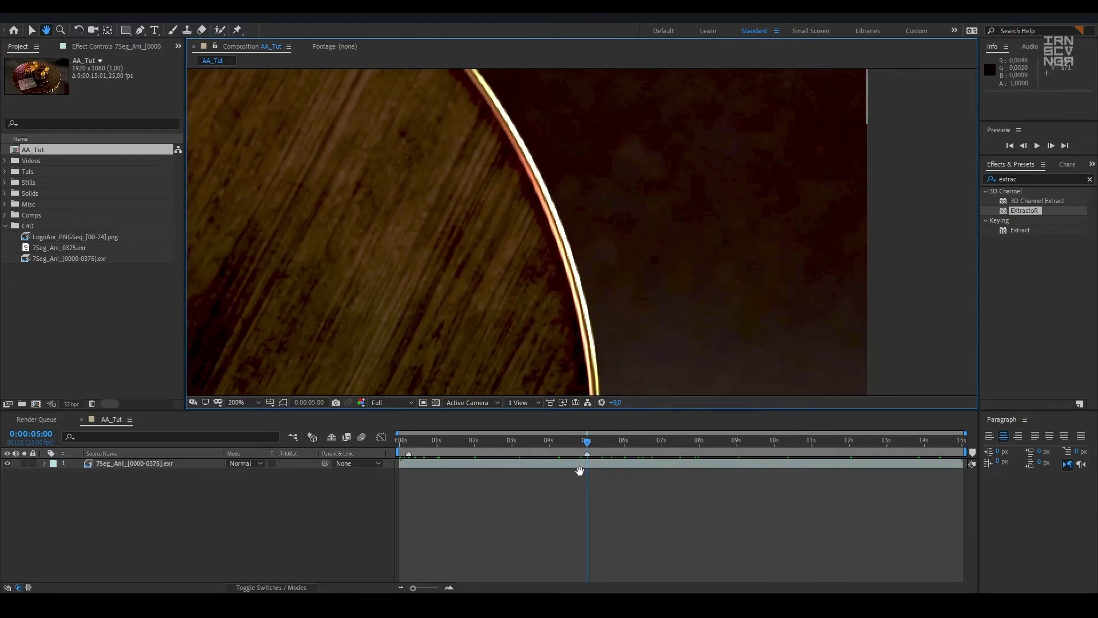
pyautogui.moveTo(612, 283); pyautogui.dragTo(615, 299)
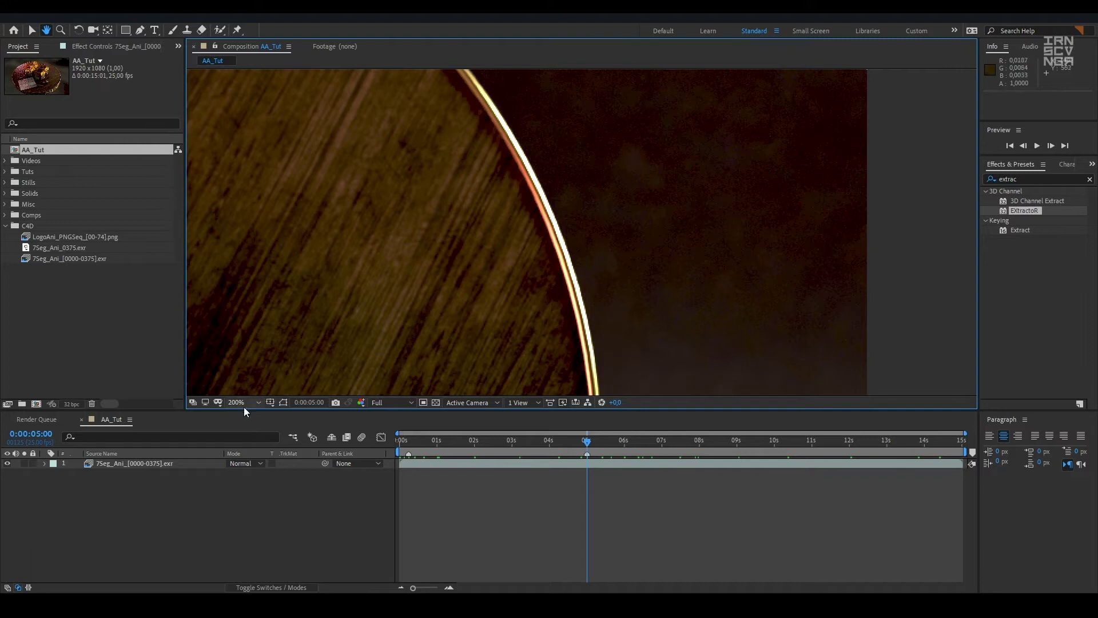
# Zoom back out to 100% and center the bright gold plate rim in view
pyautogui.press(',')
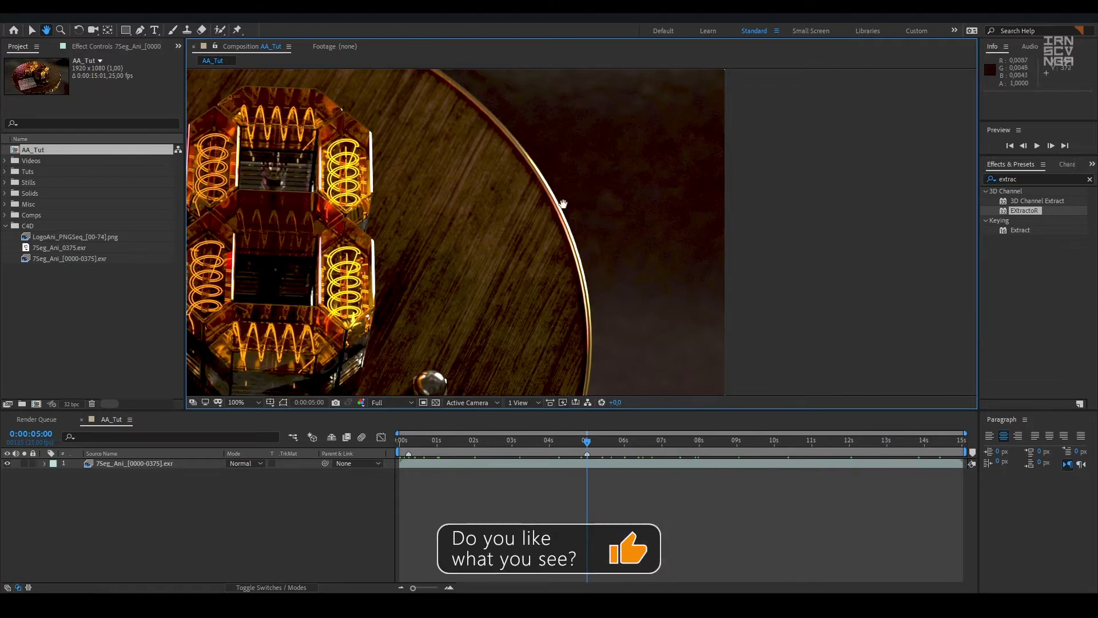
pyautogui.moveTo(632, 279); pyautogui.dragTo(571, 188)
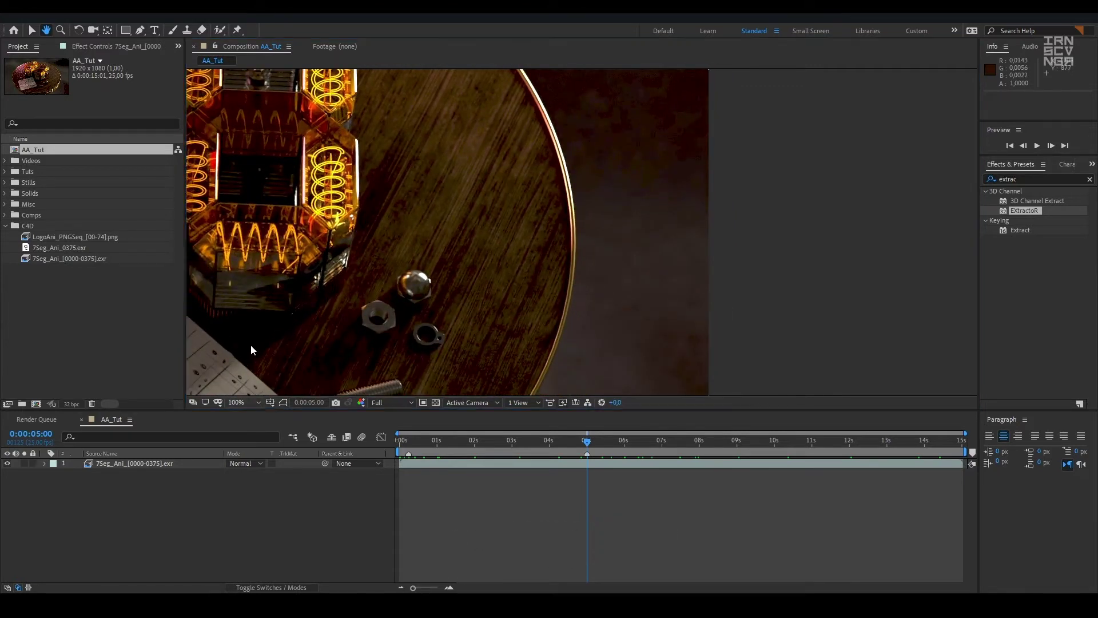
pyautogui.scroll(2, 541, 262)
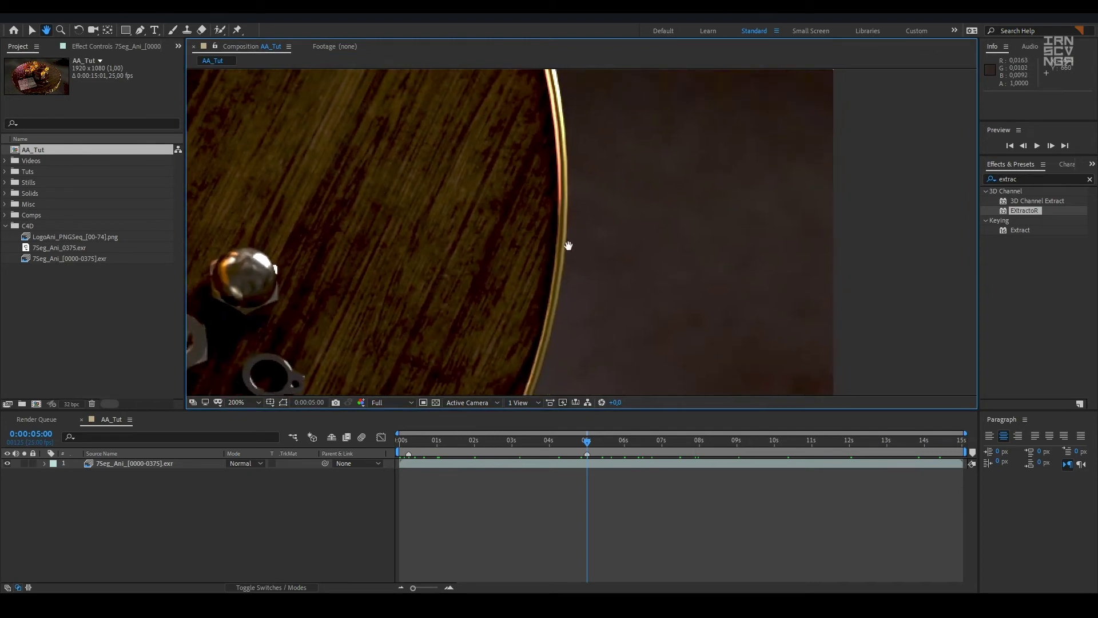
pyautogui.moveTo(571, 192); pyautogui.dragTo(561, 314)
pyautogui.moveTo(560, 246); pyautogui.dragTo(543, 284)
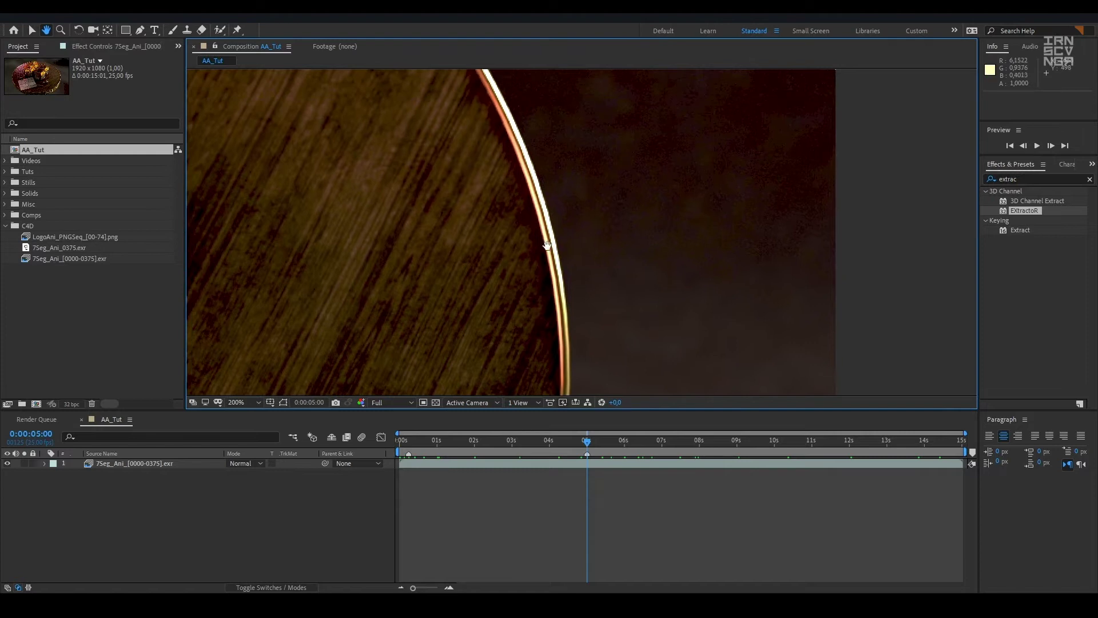
pyautogui.moveTo(546, 243); pyautogui.dragTo(561, 282)
pyautogui.moveTo(548, 211); pyautogui.dragTo(549, 243)
pyautogui.moveTo(520, 188); pyautogui.dragTo(558, 333)
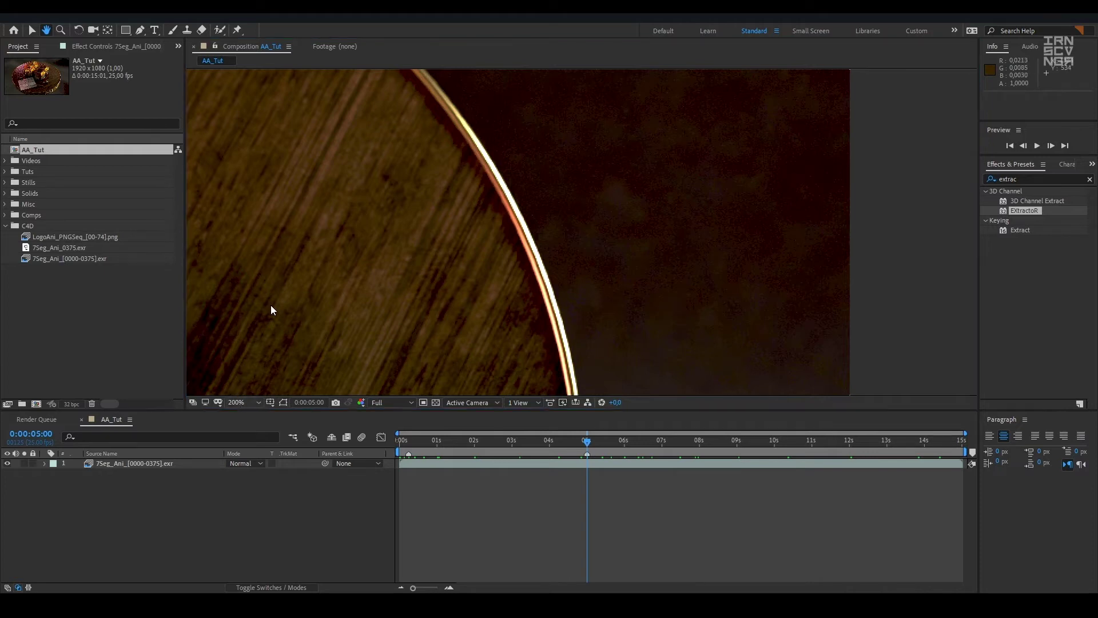
pyautogui.scroll(-1, 581, 246)
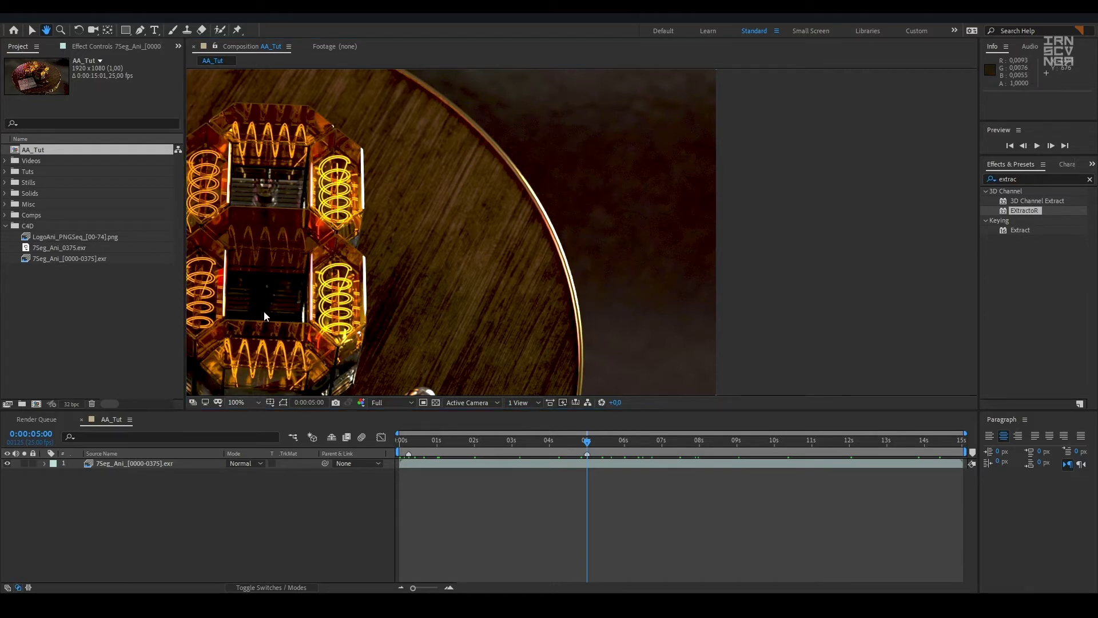
pyautogui.press('.')
pyautogui.moveTo(503, 293); pyautogui.dragTo(483, 257)
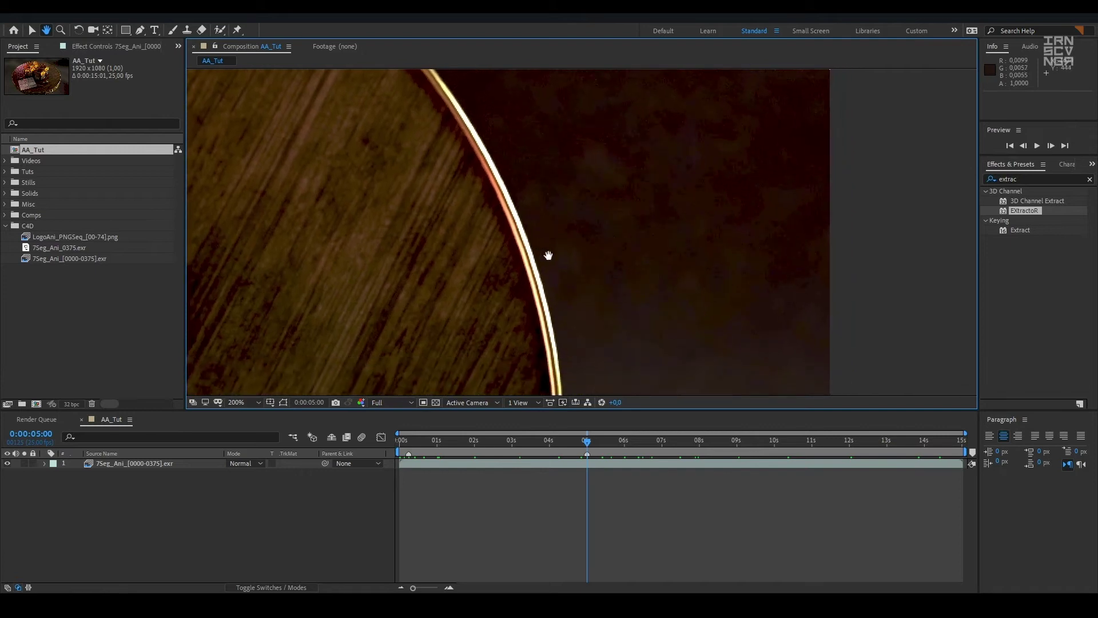
pyautogui.moveTo(521, 217); pyautogui.dragTo(517, 230)
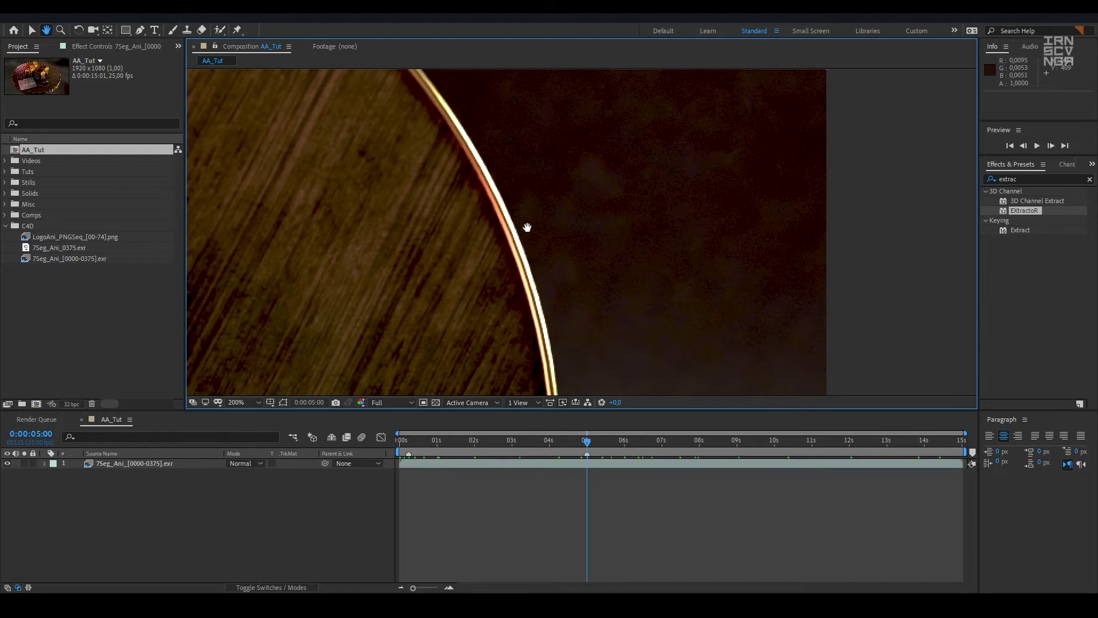
pyautogui.moveTo(526, 228); pyautogui.dragTo(519, 212)
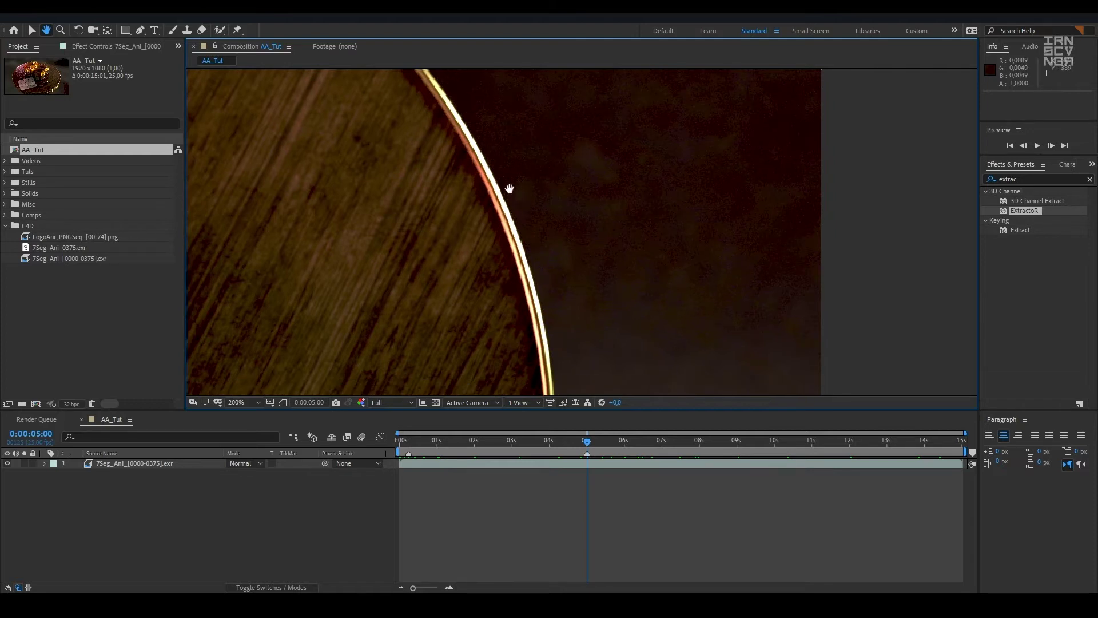
pyautogui.moveTo(507, 186); pyautogui.dragTo(503, 183)
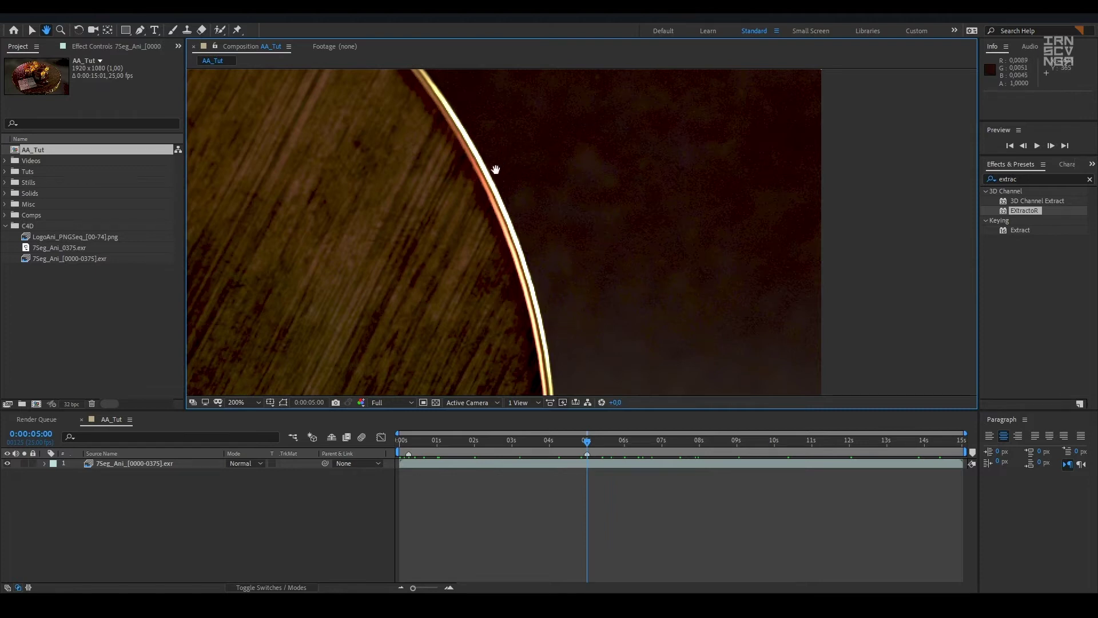
pyautogui.moveTo(534, 297); pyautogui.dragTo(528, 283)
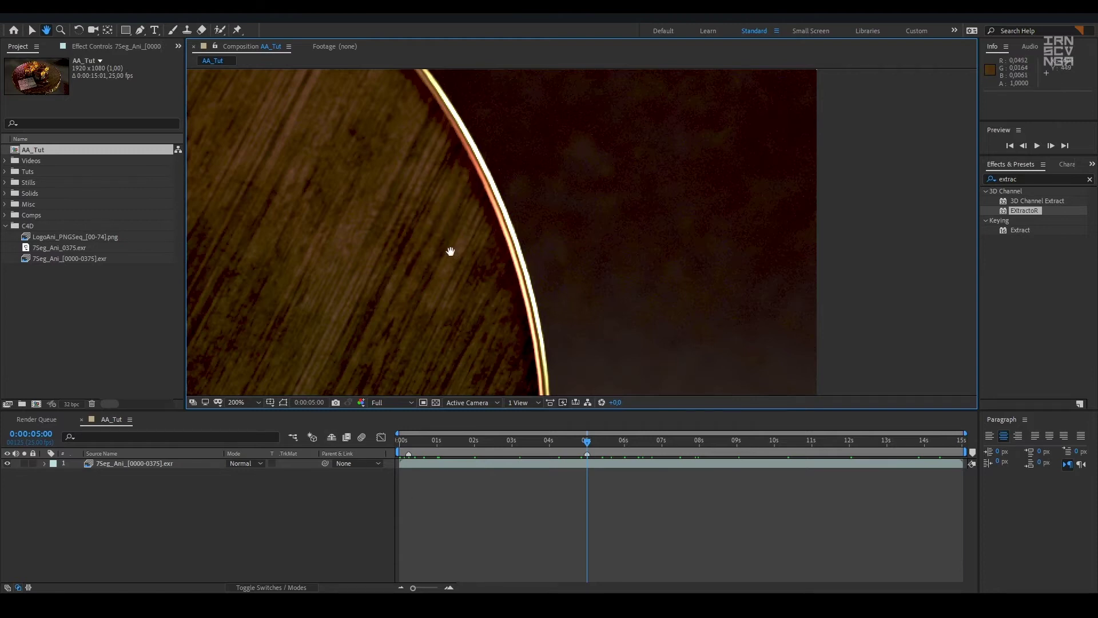
pyautogui.scroll(-2, 461, 245)
pyautogui.moveTo(434, 256); pyautogui.dragTo(587, 251)
pyautogui.press('v')
# Select the EXR render layer and duplicate it
pyautogui.click(217, 482)
pyautogui.hotkey('ctrl', 'a')
pyautogui.click(197, 503)
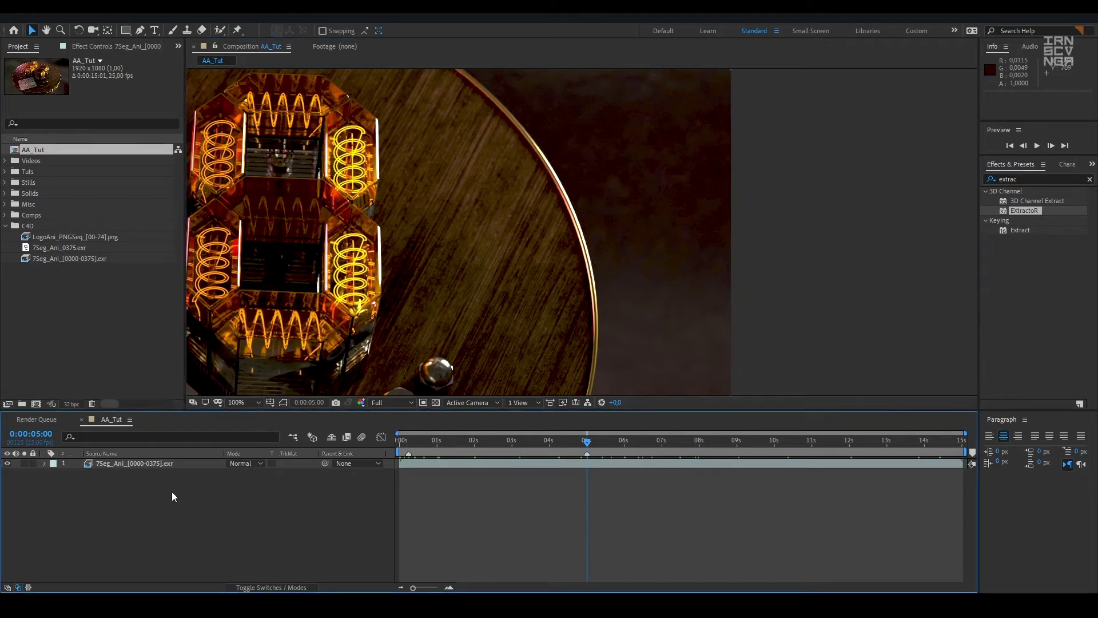
pyautogui.click(121, 461)
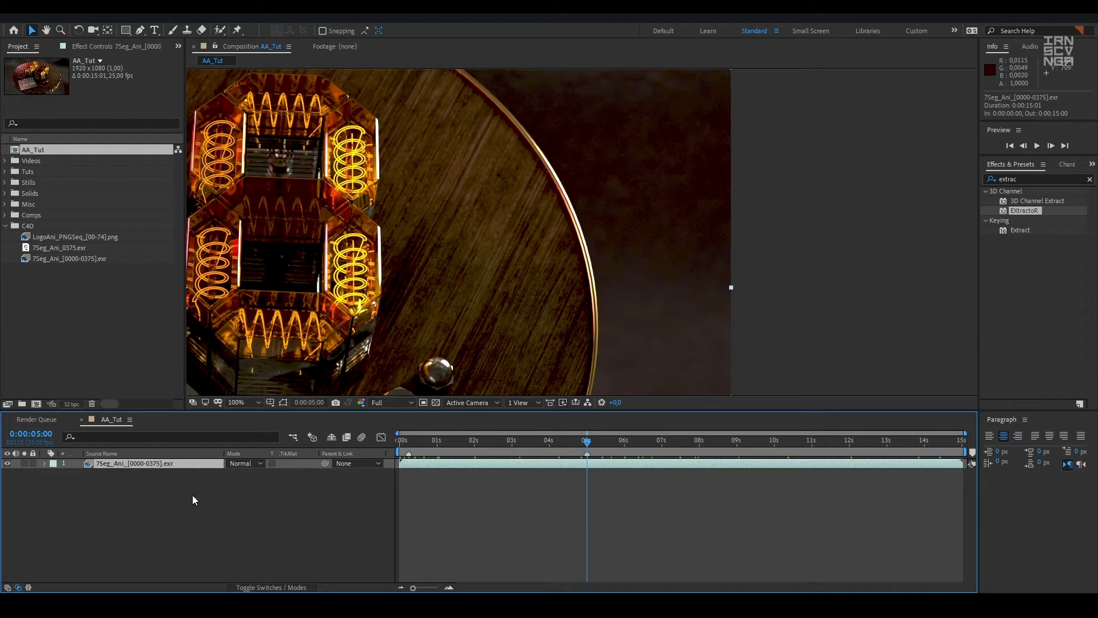
pyautogui.hotkey('ctrl', 'd')
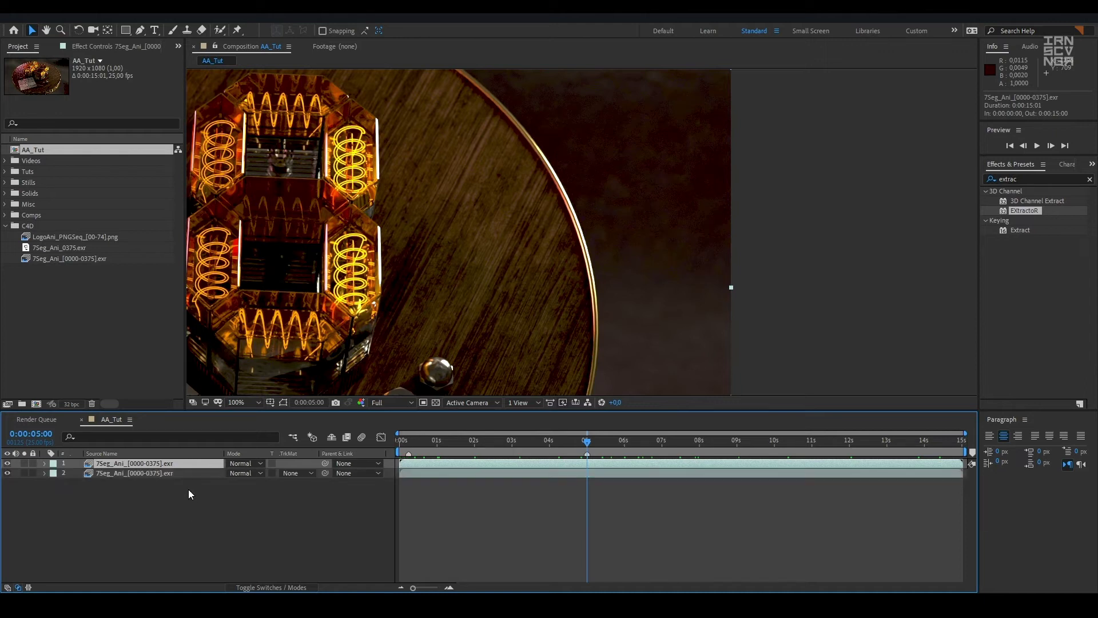
# Apply Exposure to the top copy with Exposure -1.00 and Gamma 0.10
pyautogui.click(1076, 178)
pyautogui.hotkey('ctrl', 'a')
pyautogui.write('expos')
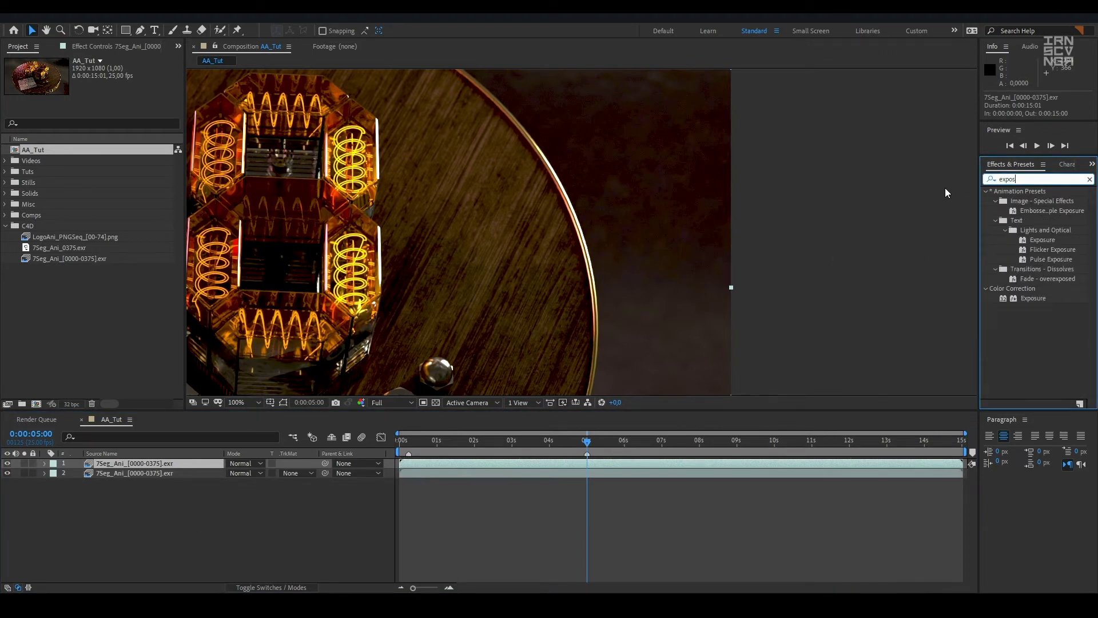
pyautogui.moveTo(1025, 299); pyautogui.dragTo(186, 462)
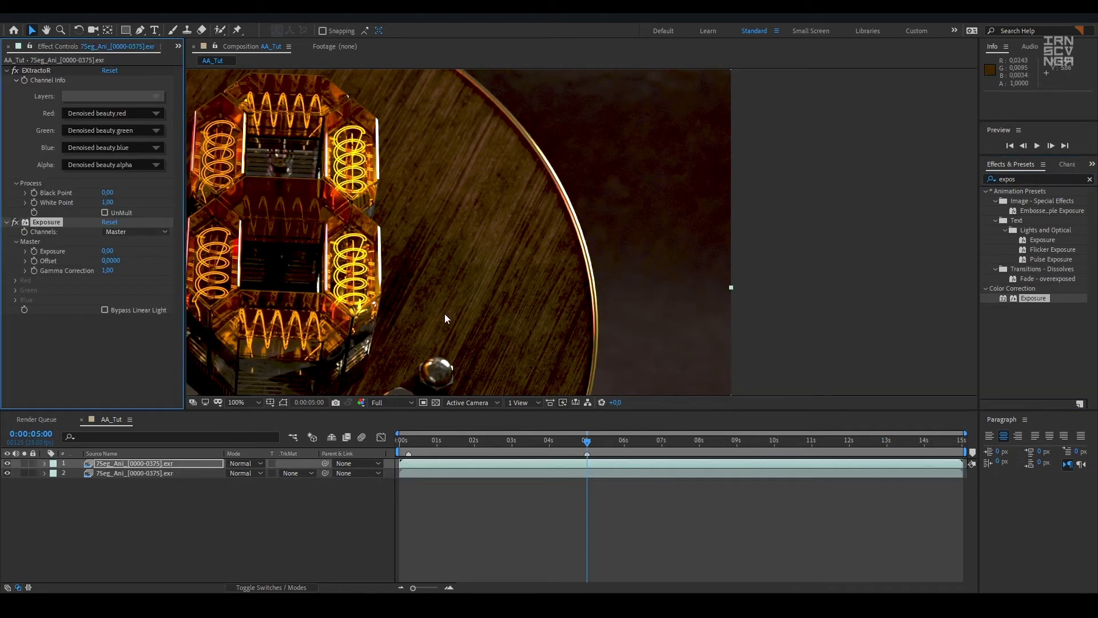
pyautogui.click(7, 70)
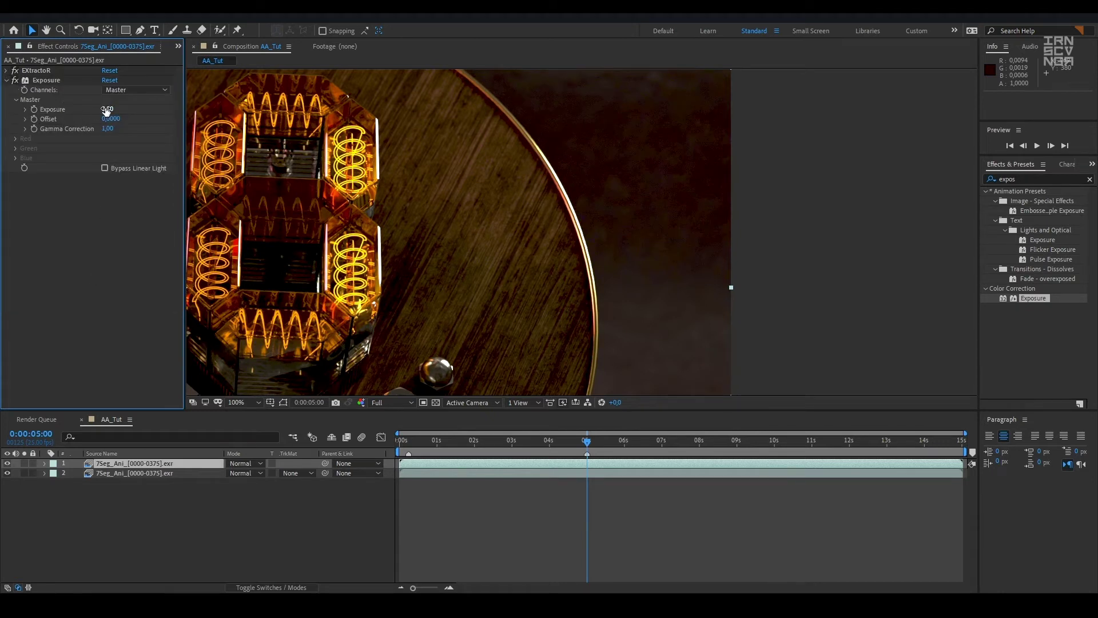
pyautogui.moveTo(106, 111); pyautogui.dragTo(221, 84)
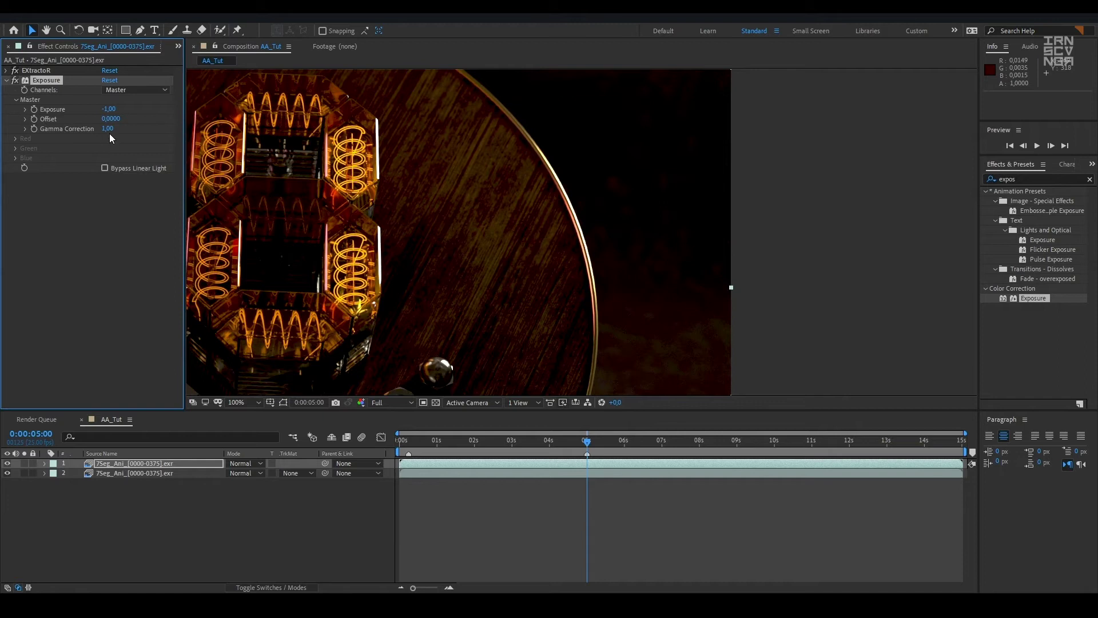
pyautogui.moveTo(107, 129); pyautogui.dragTo(66, 131)
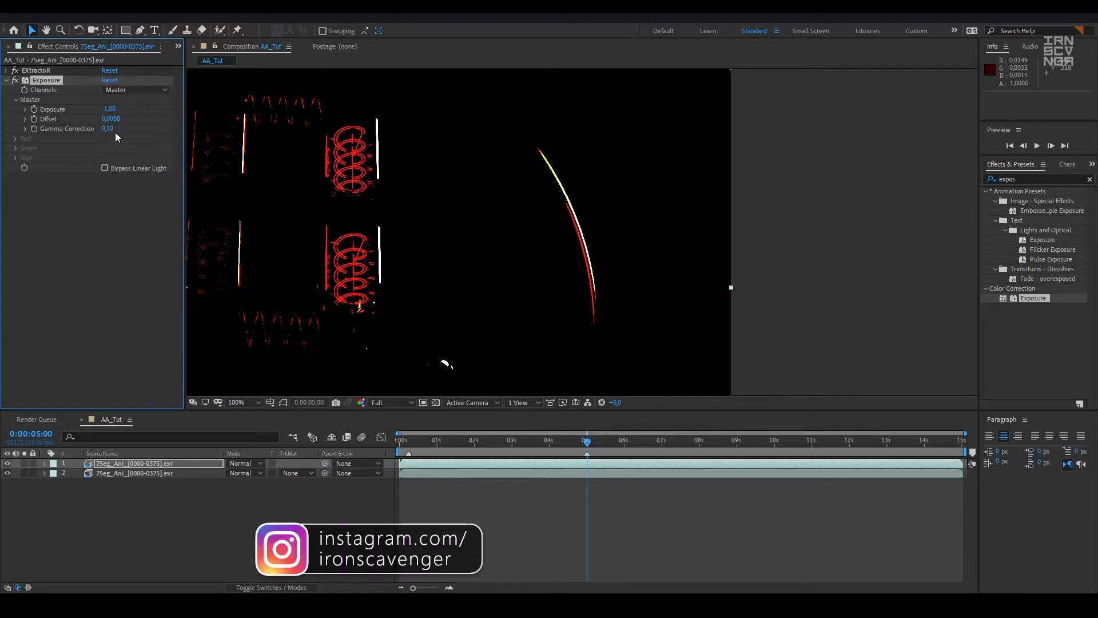
pyautogui.click(87, 235)
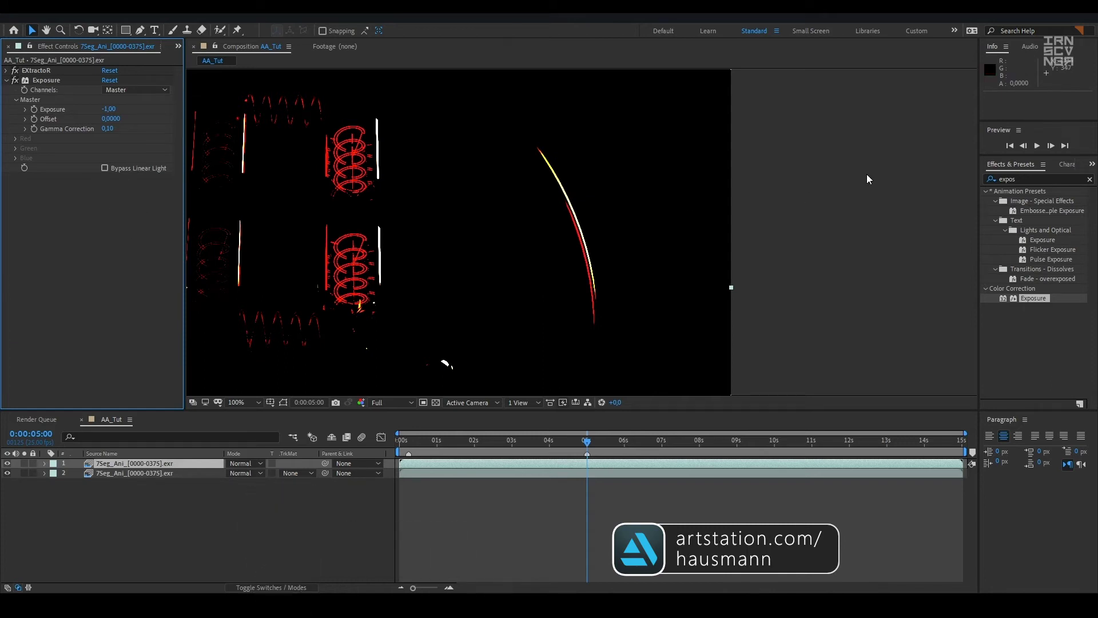
pyautogui.doubleClick(1042, 177)
pyautogui.write('hue')
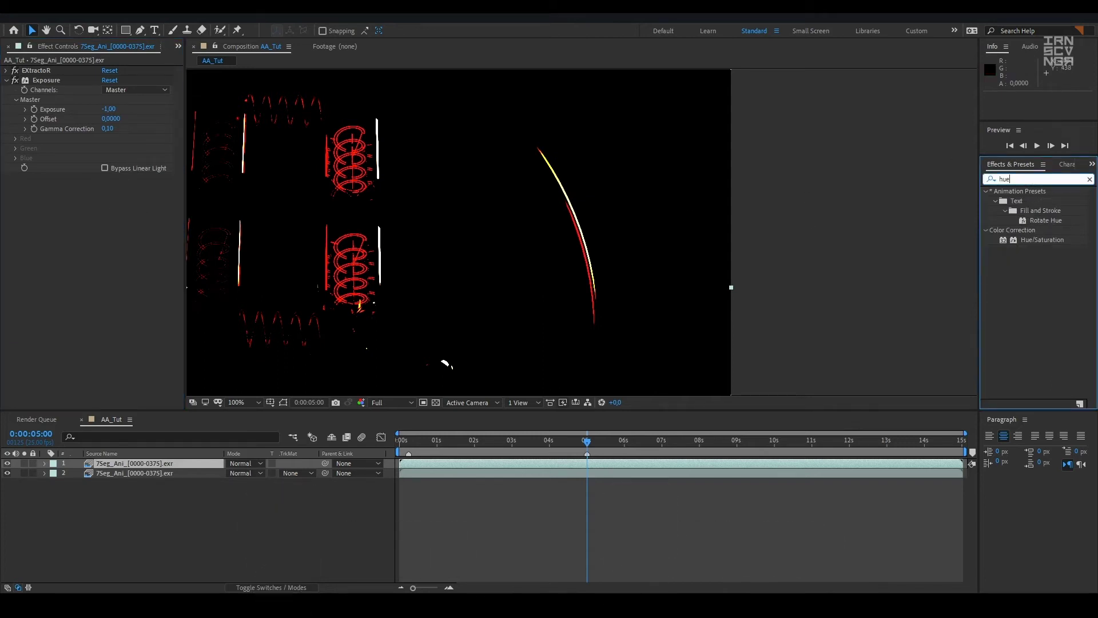
pyautogui.moveTo(1051, 244); pyautogui.dragTo(88, 187)
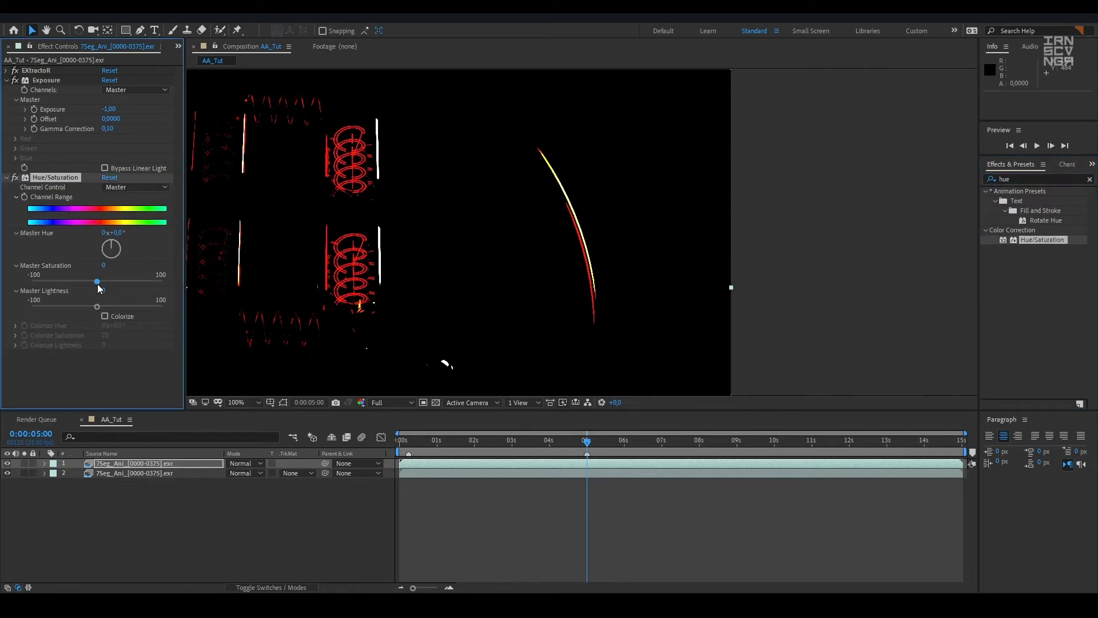
pyautogui.moveTo(76, 285); pyautogui.dragTo(32, 281)
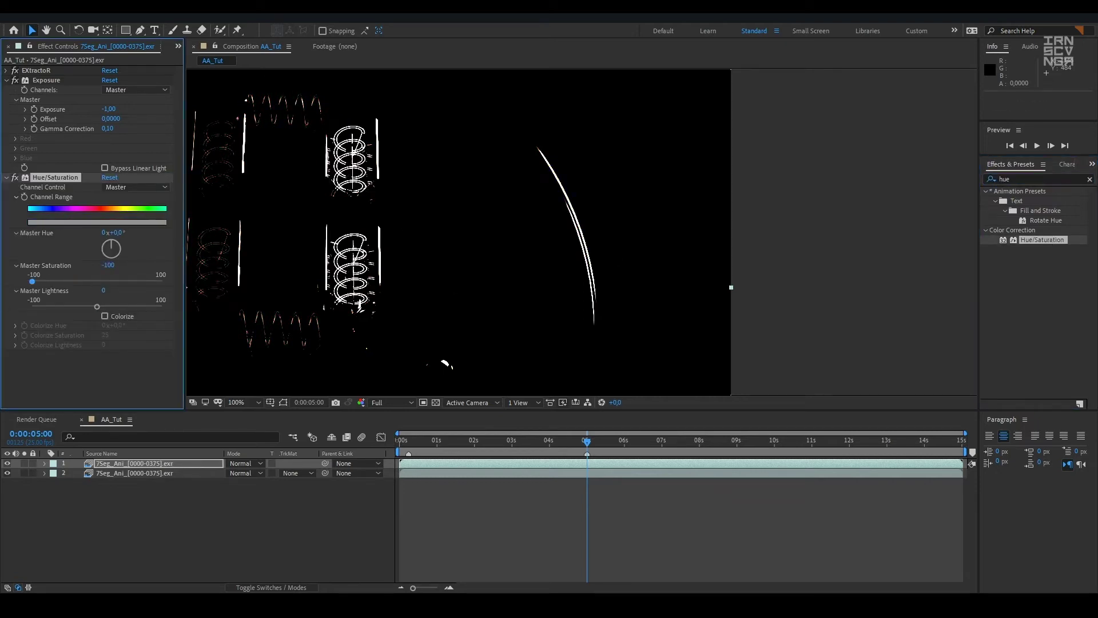
pyautogui.click(75, 337)
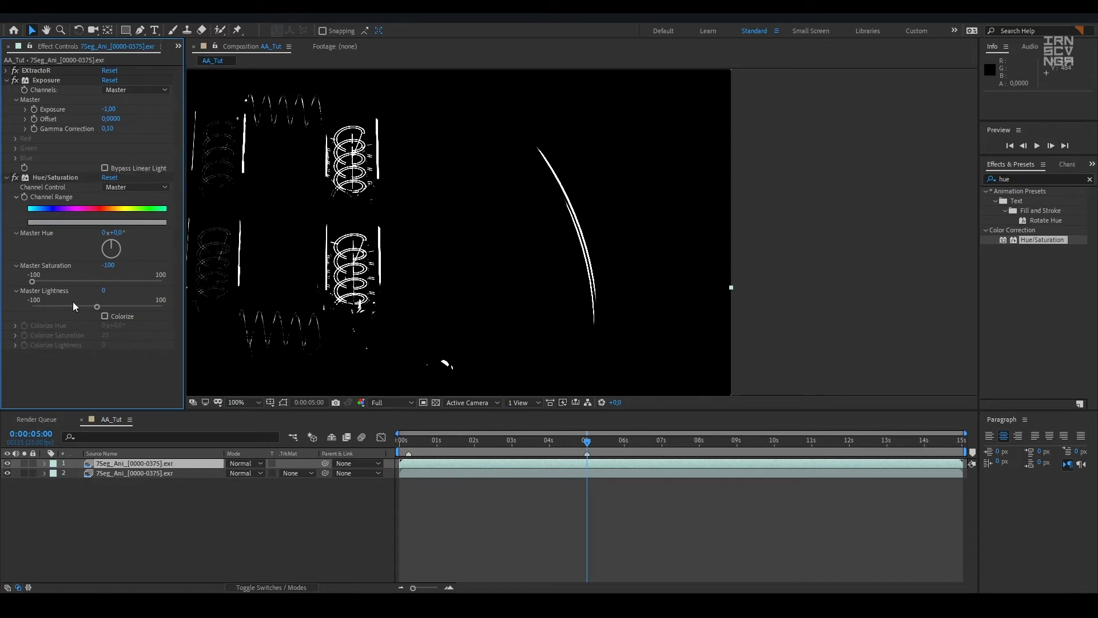
pyautogui.moveTo(44, 176); pyautogui.dragTo(63, 319)
pyautogui.moveTo(60, 181); pyautogui.dragTo(61, 83)
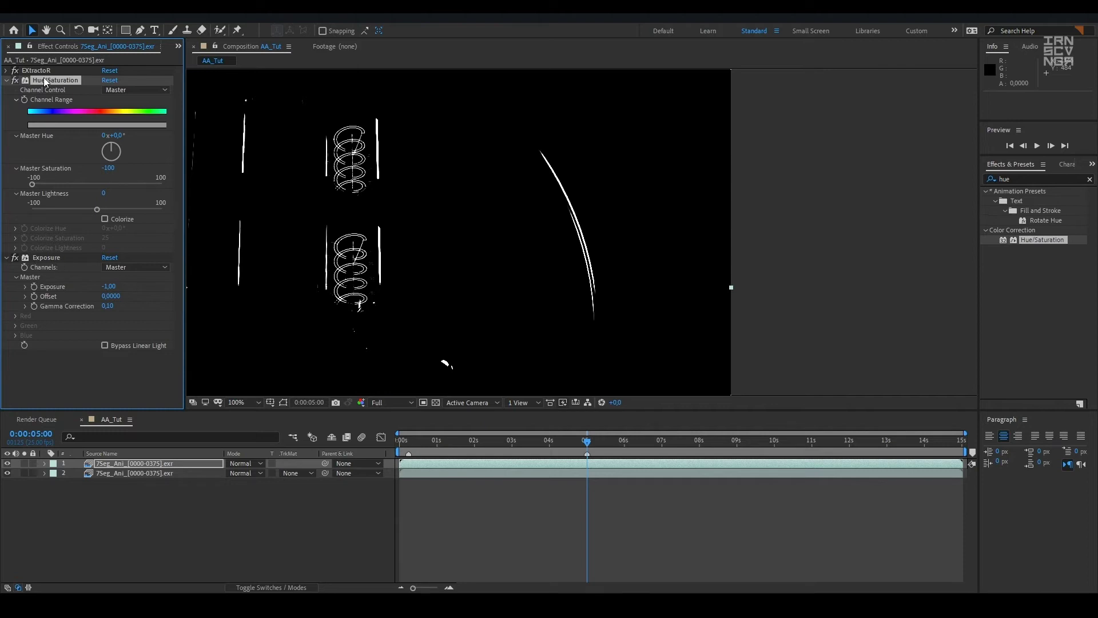
pyautogui.moveTo(43, 81); pyautogui.dragTo(59, 314)
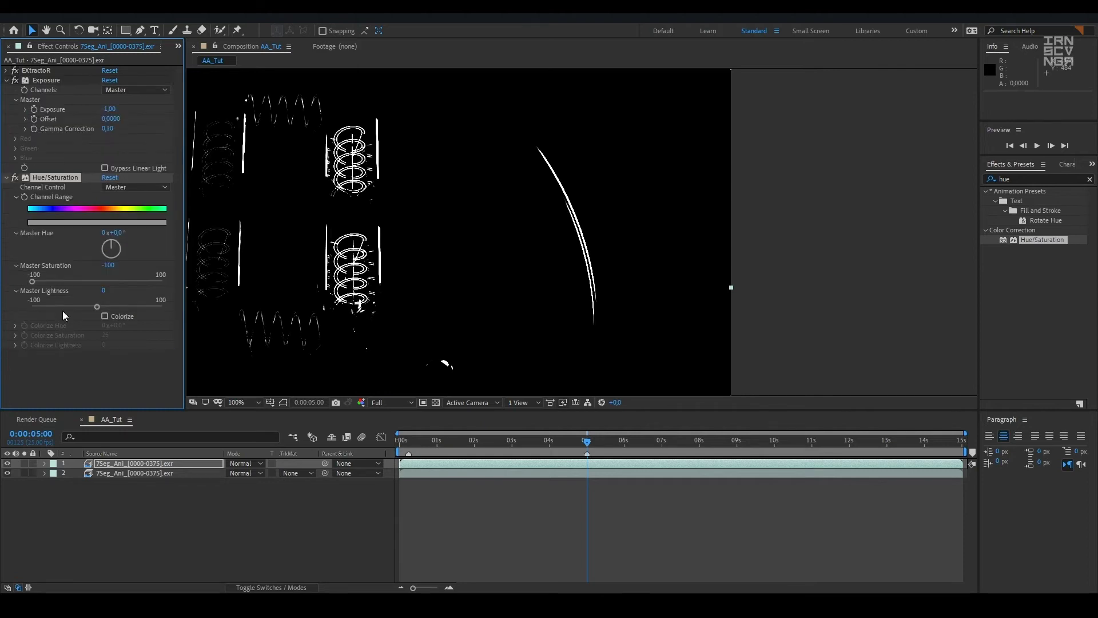
pyautogui.moveTo(56, 179); pyautogui.dragTo(146, 321)
pyautogui.click(88, 372)
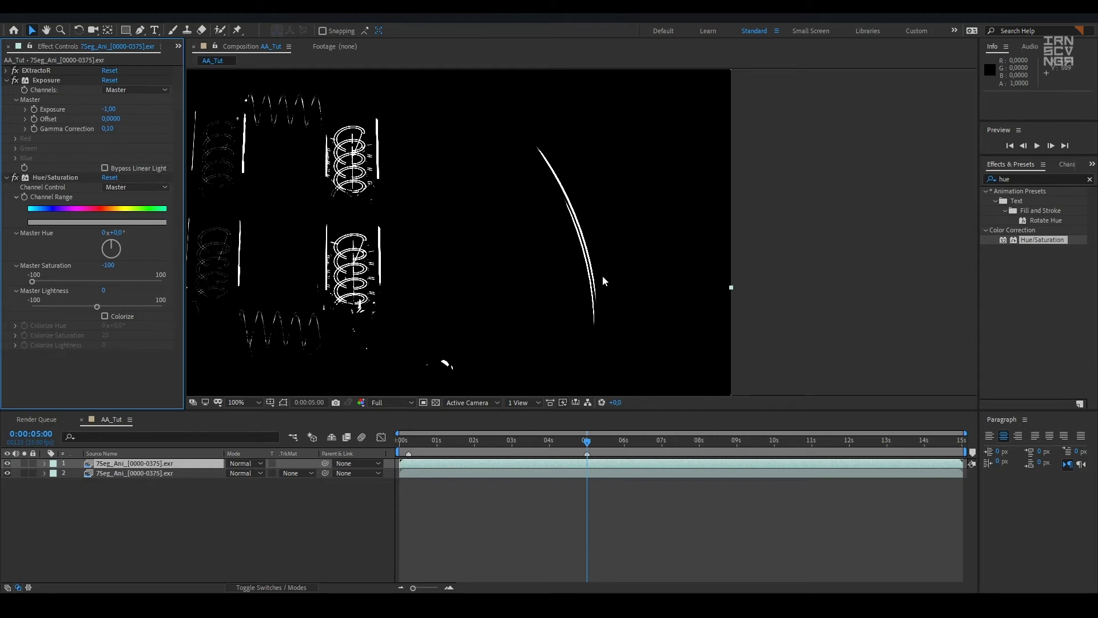
pyautogui.scroll(2, 608, 229)
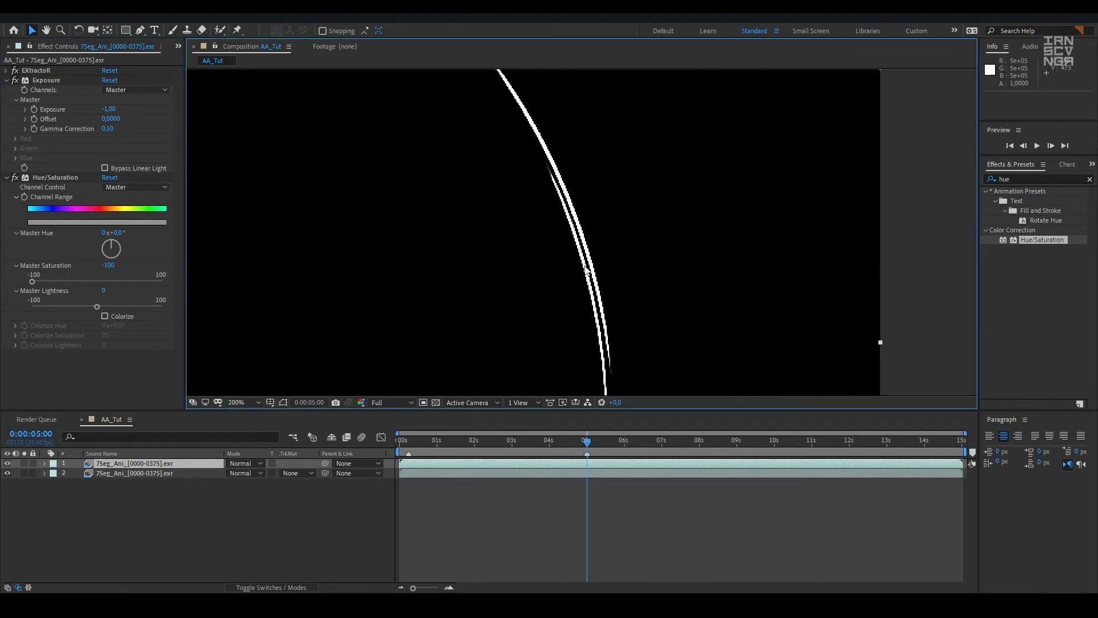
# Apply Fast Box Blur to the mask layer from an effects search for 'box bl'
pyautogui.moveTo(582, 264); pyautogui.dragTo(569, 228)
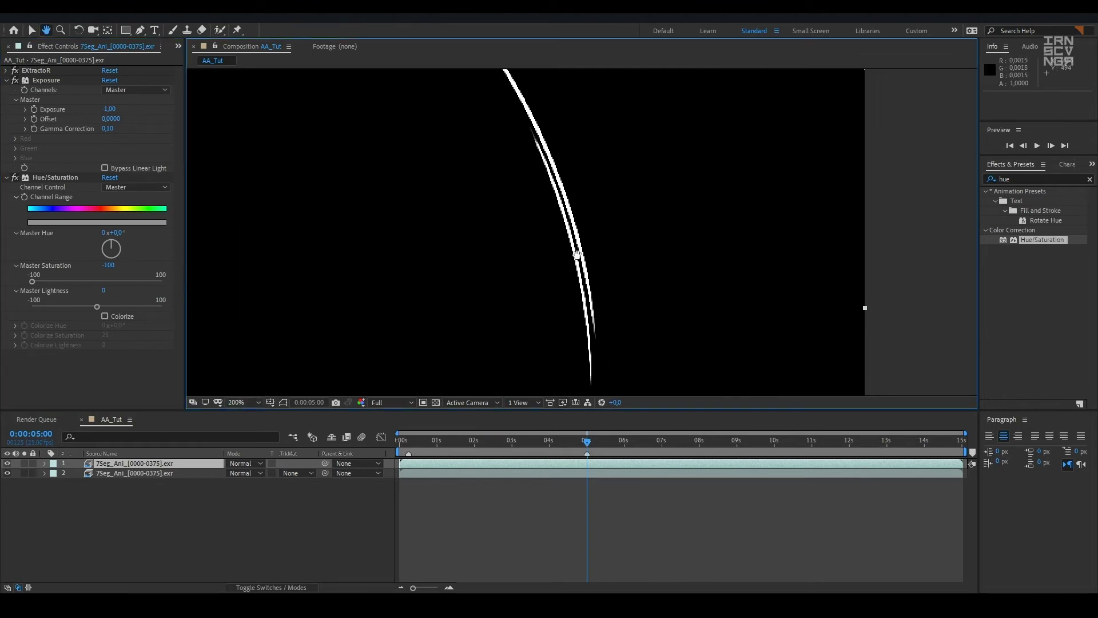
pyautogui.click(6, 80)
pyautogui.click(1036, 180)
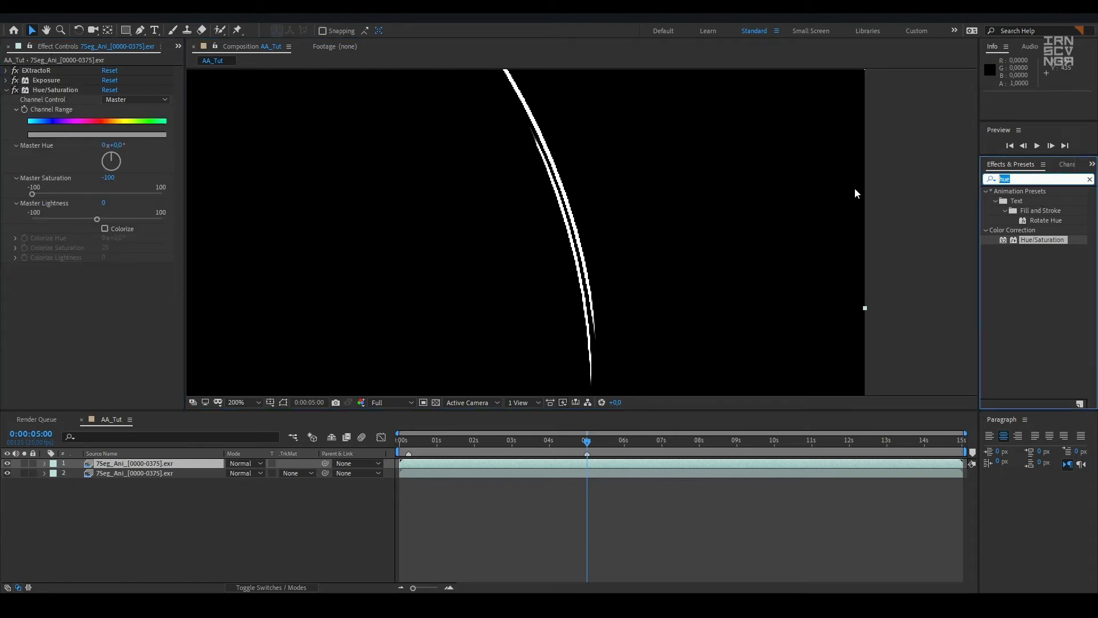
pyautogui.write('box')
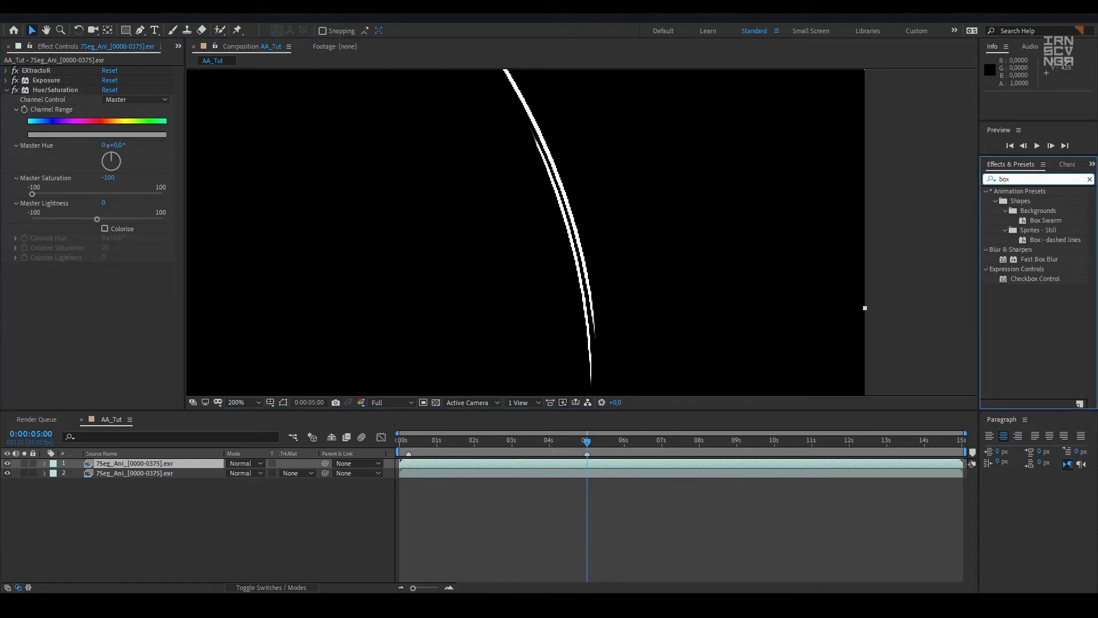
pyautogui.write(' bl')
pyautogui.doubleClick(1039, 201)
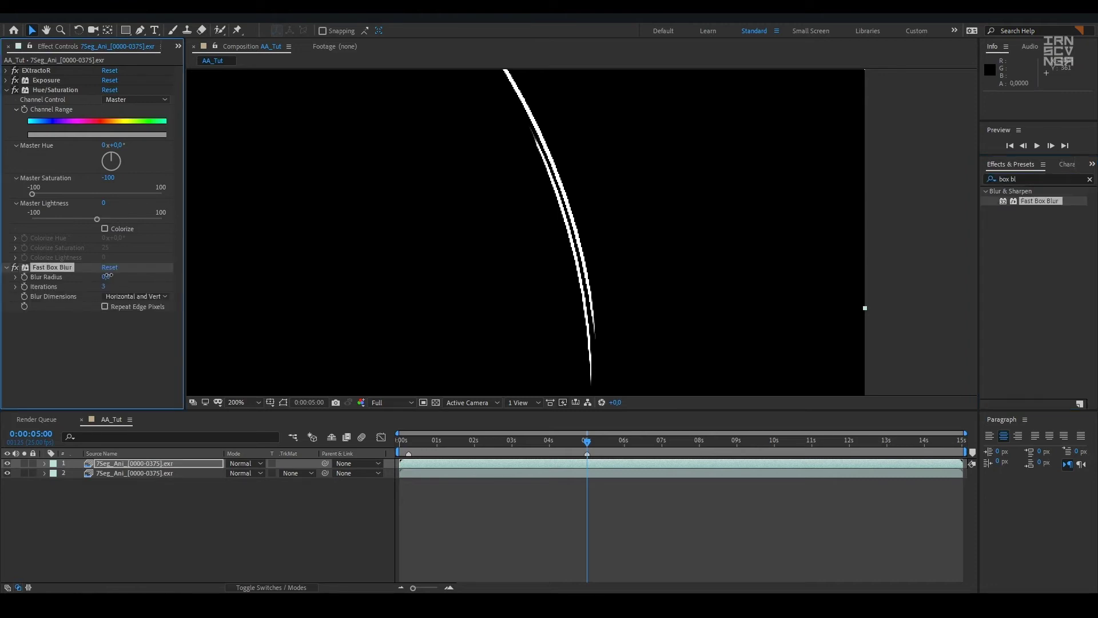
# Set the Fast Box Blur radius to 0,1 after first trying 0,5
pyautogui.moveTo(108, 276); pyautogui.dragTo(110, 275)
pyautogui.click(106, 277)
pyautogui.write('0,5')
pyautogui.press('Return')
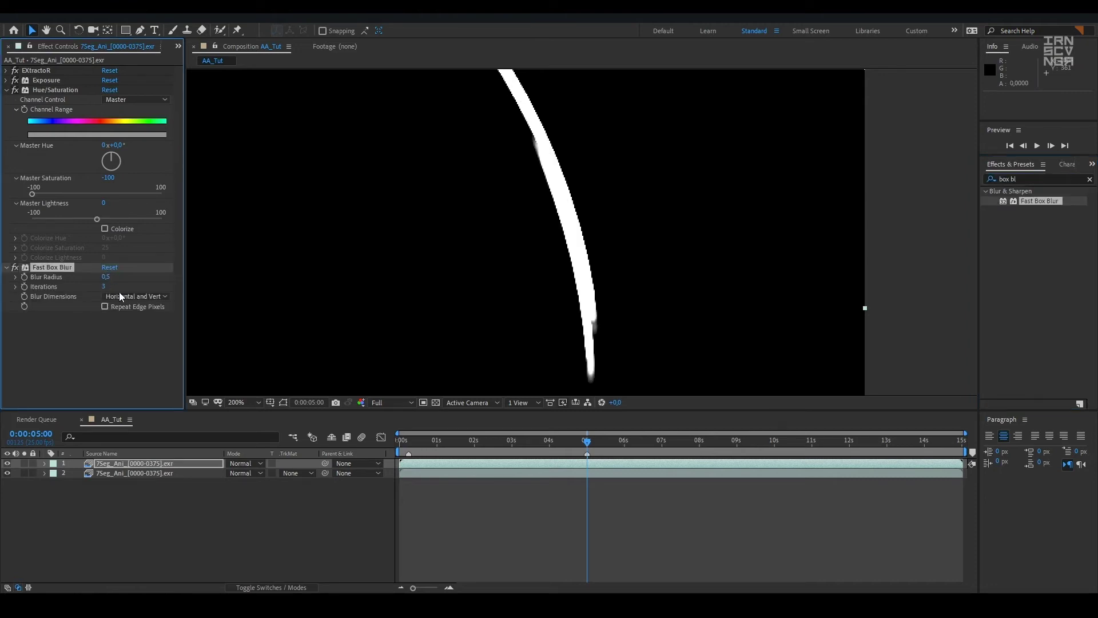
pyautogui.click(107, 277)
pyautogui.write('0,1')
pyautogui.press('Return')
pyautogui.click(94, 330)
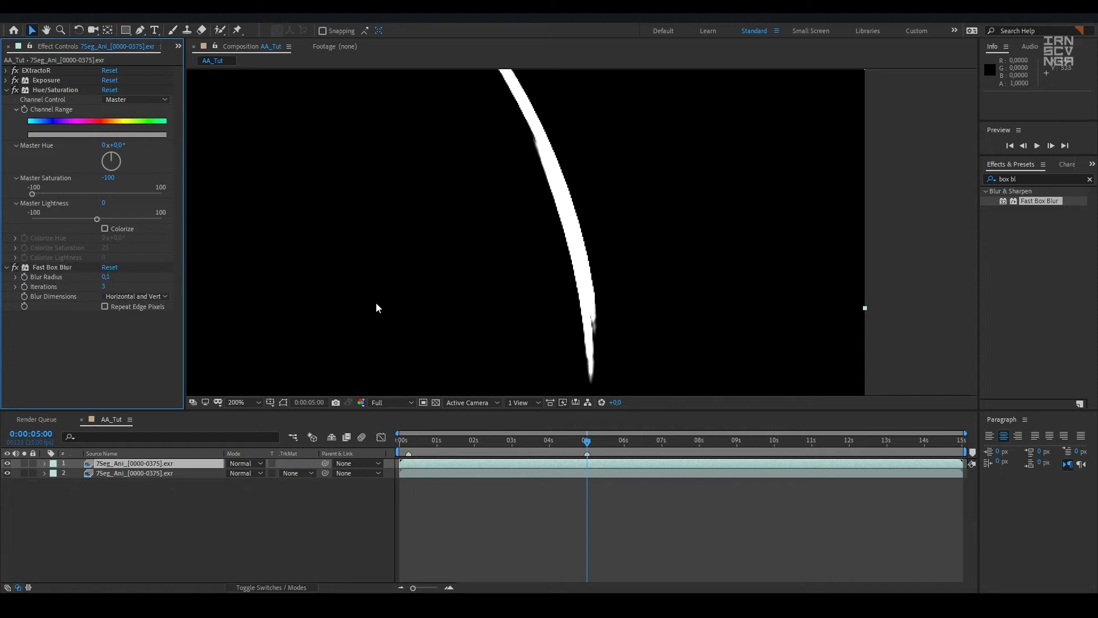
# Fit the frame and hide the mask layer, toggling it to compare with the colour footage
pyautogui.click(236, 402)
pyautogui.click(248, 213)
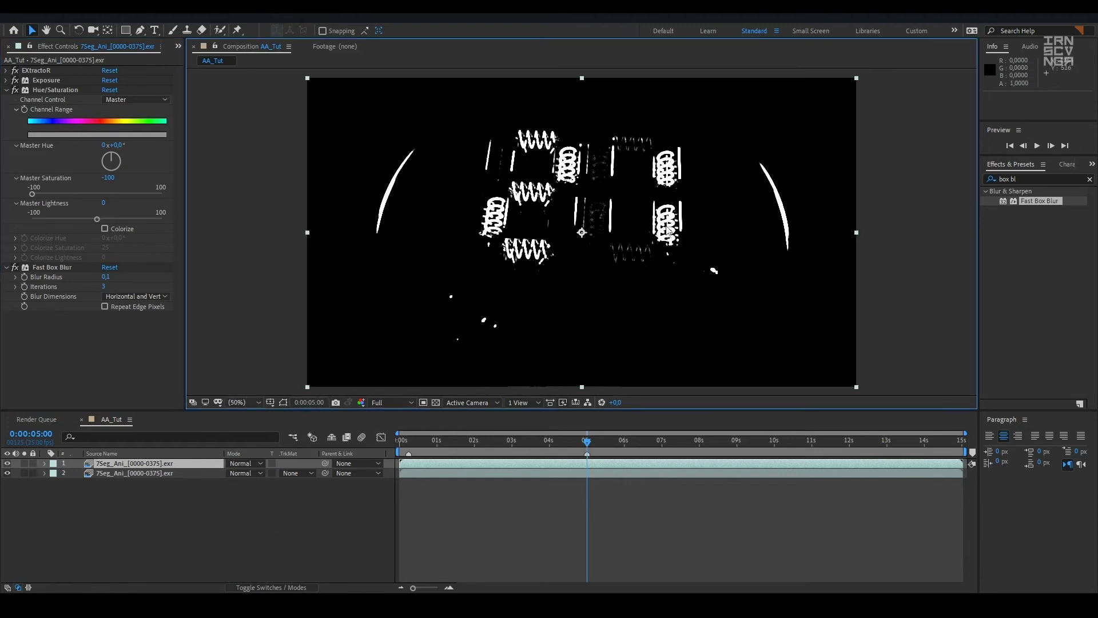
pyautogui.click(238, 549)
pyautogui.click(7, 463)
pyautogui.click(8, 464)
pyautogui.click(7, 464)
pyautogui.click(7, 464)
pyautogui.click(8, 465)
pyautogui.click(8, 464)
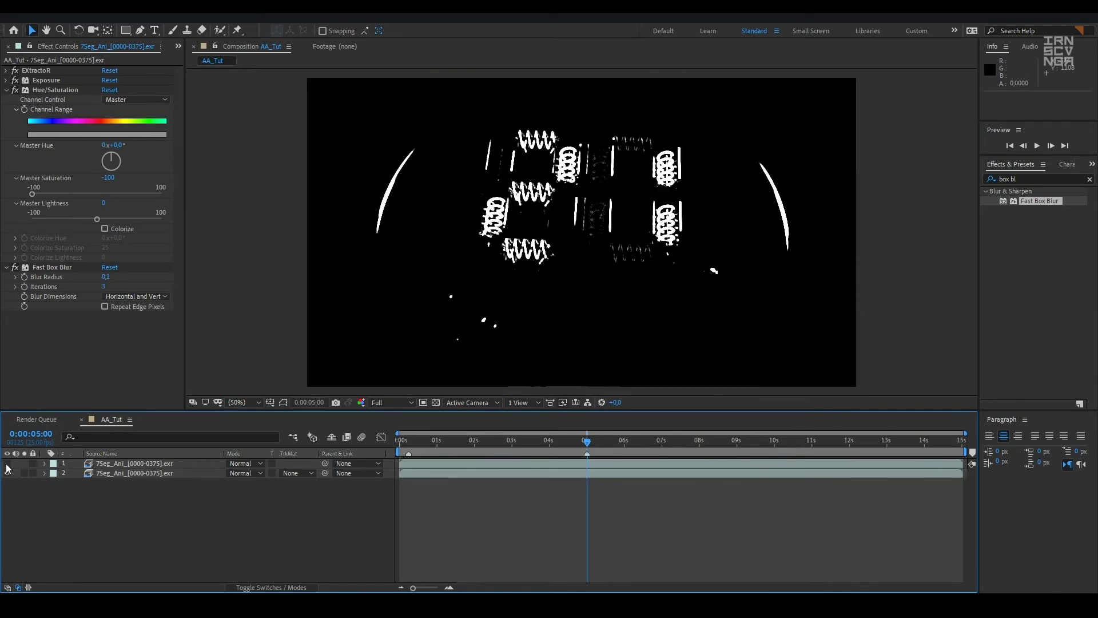
pyautogui.click(7, 464)
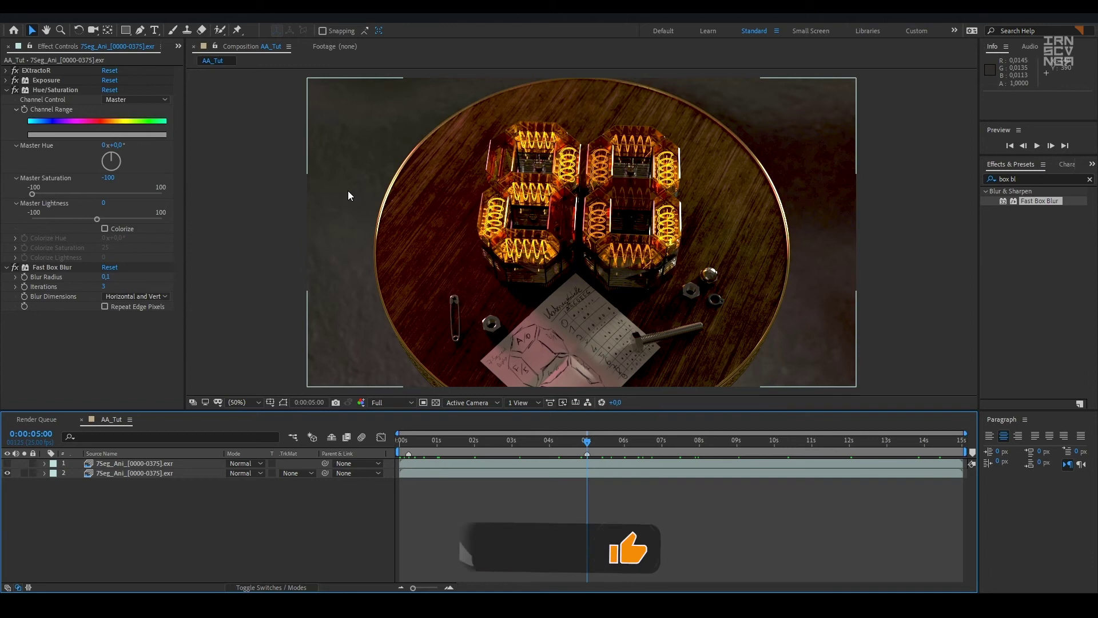
pyautogui.scroll(6, 366, 200)
pyautogui.scroll(-2, 572, 252)
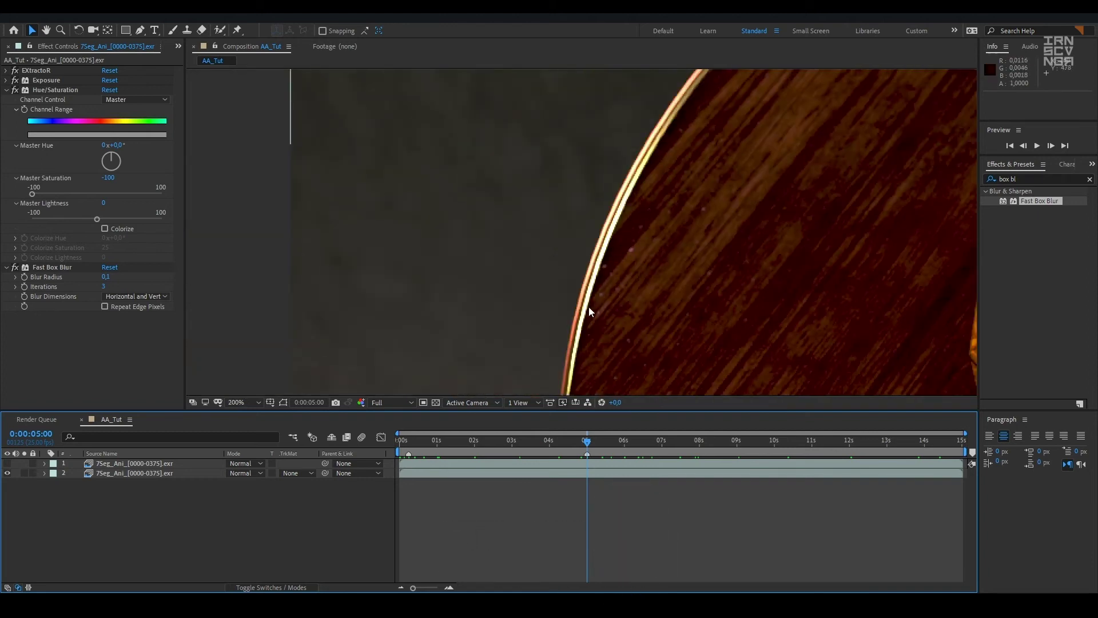
pyautogui.scroll(-4, 599, 269)
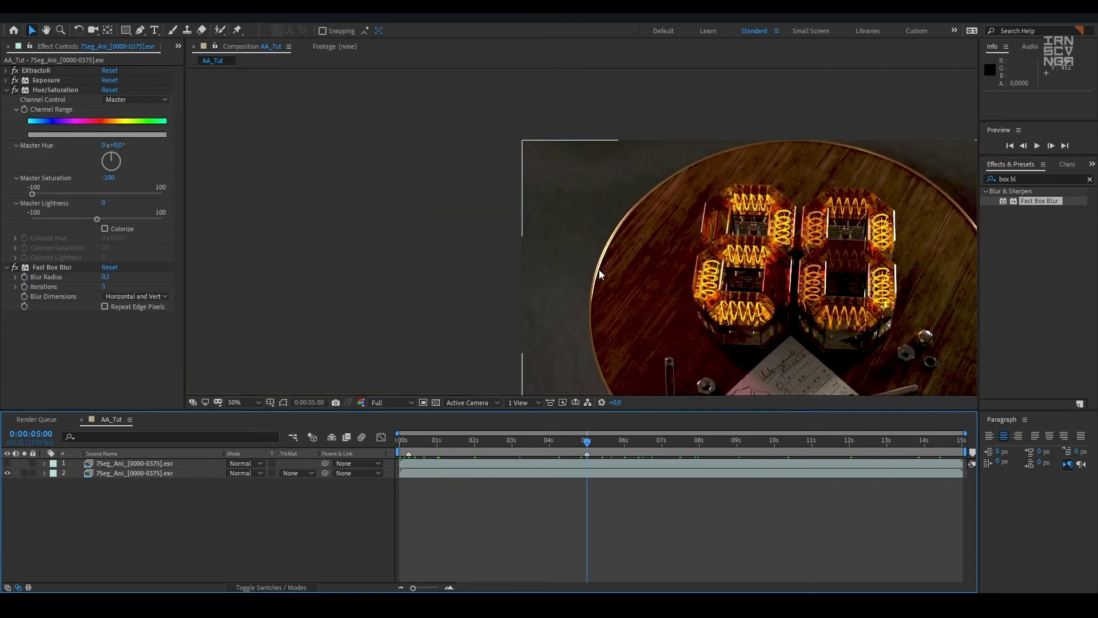
pyautogui.scroll(2, 778, 301)
pyautogui.scroll(-2, 778, 301)
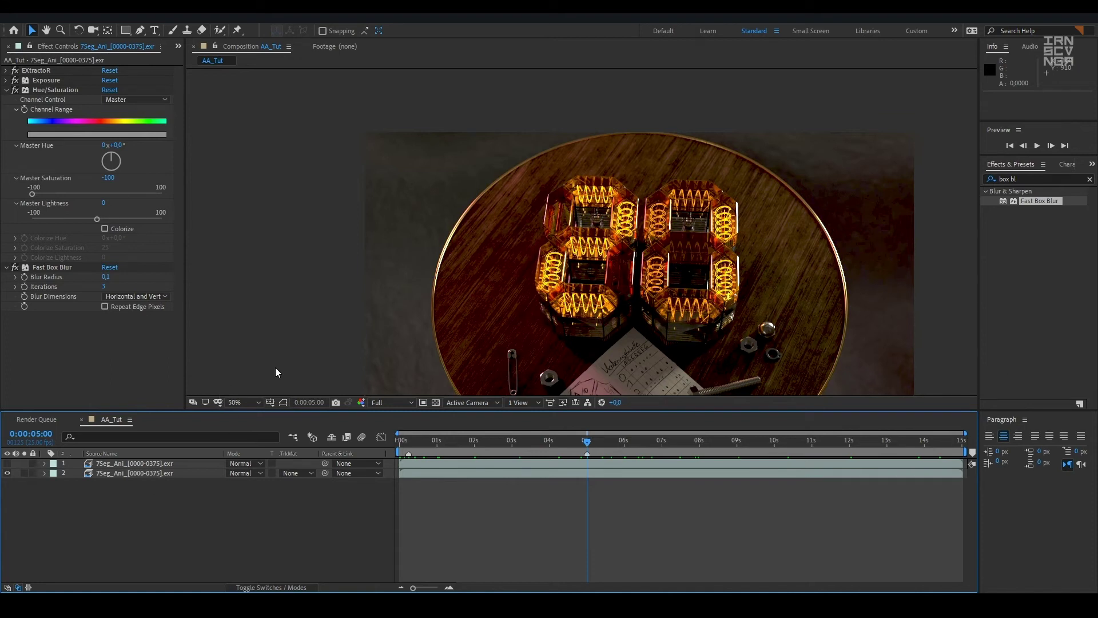
# Add Adjustment Layer 9 on top with a Fast Box Blur radius of 19,0
pyautogui.hotkey('ctrl', 'alt', 'y')
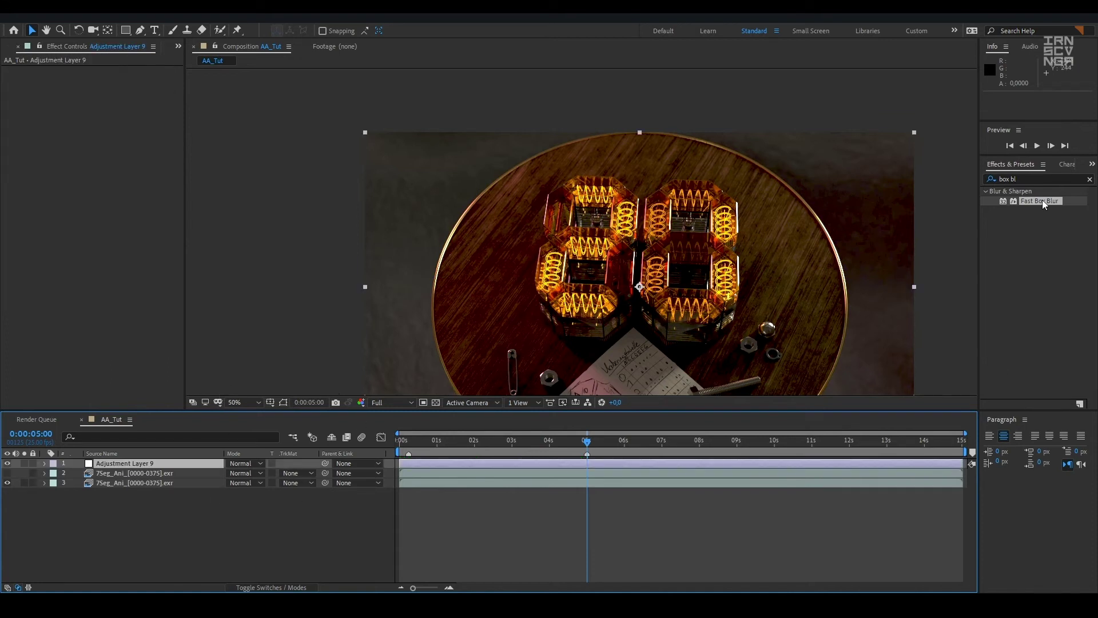
pyautogui.moveTo(1041, 200); pyautogui.dragTo(155, 464)
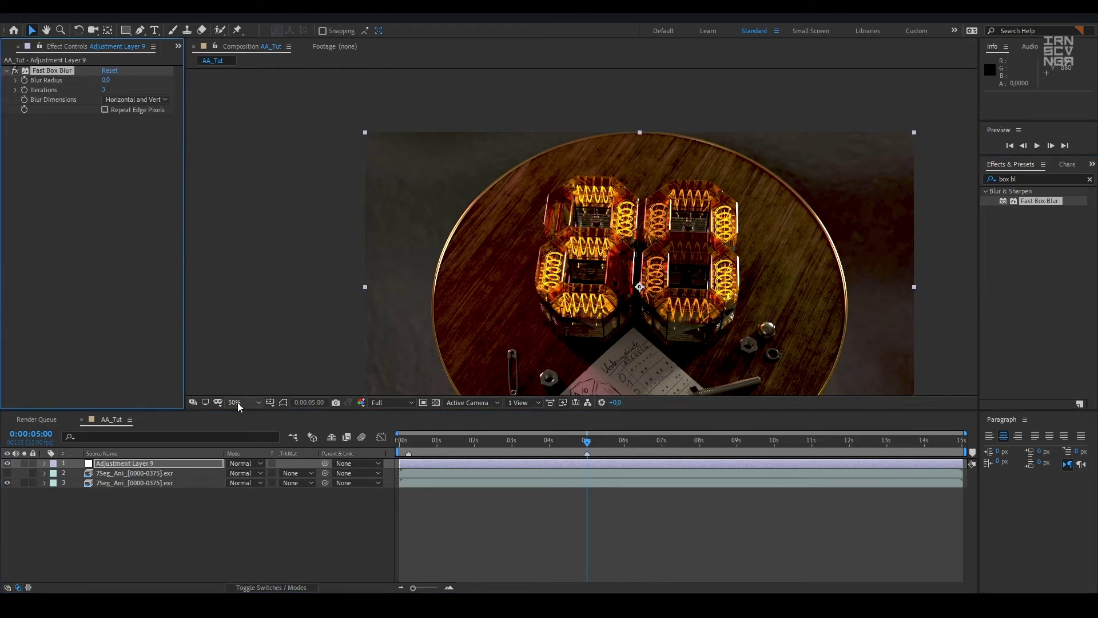
pyautogui.press('/')
pyautogui.moveTo(107, 80); pyautogui.dragTo(158, 109)
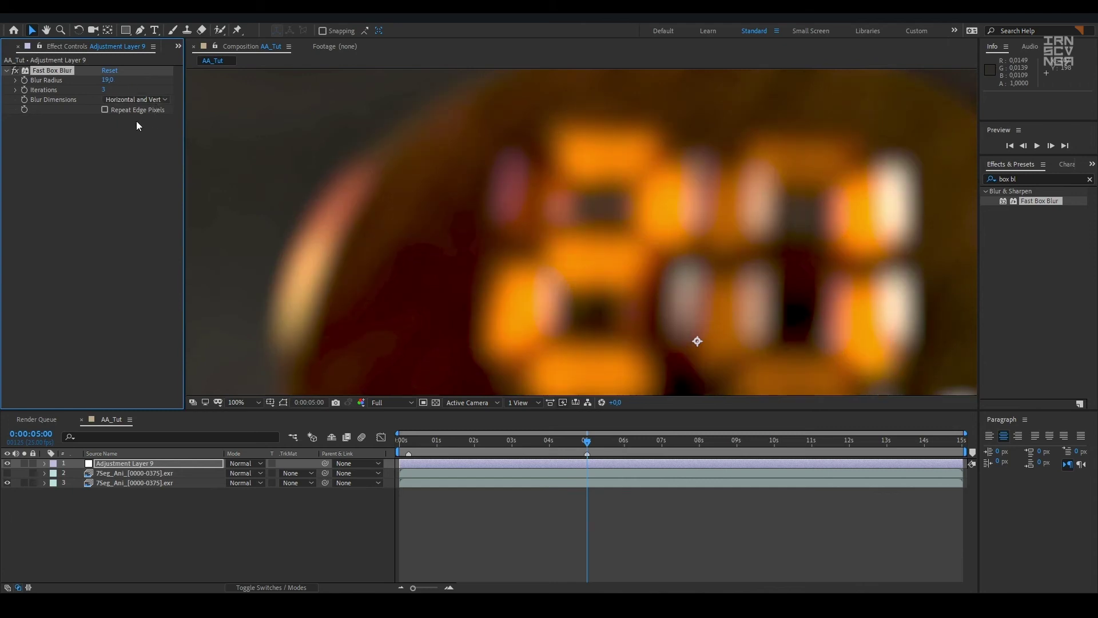
# Move Adjustment Layer 9 beneath the mask layer
pyautogui.click(230, 509)
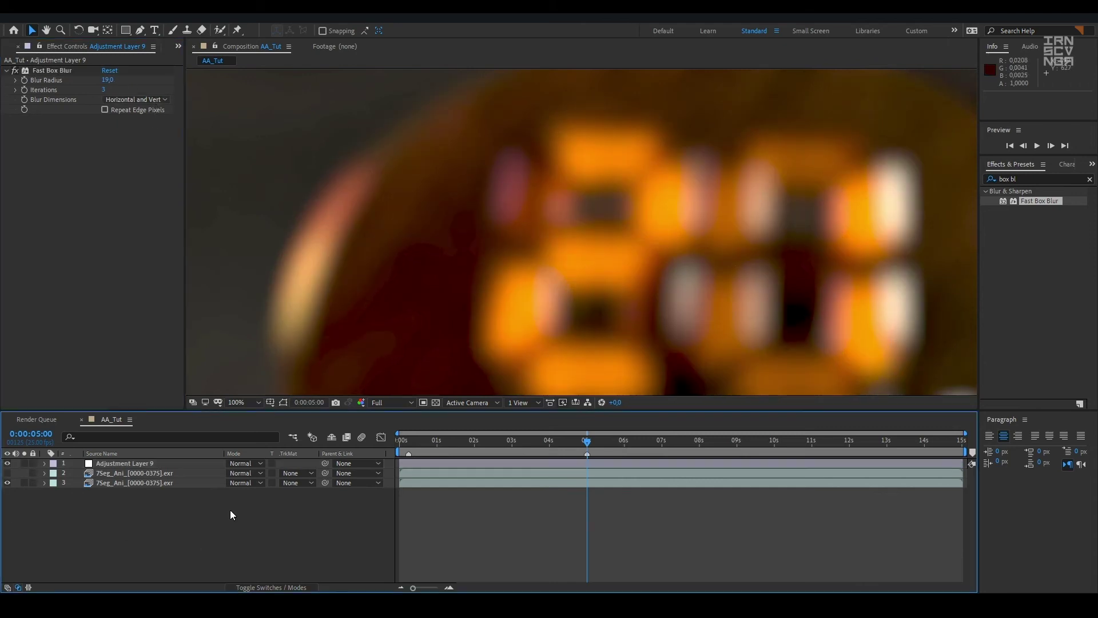
pyautogui.press('F4')
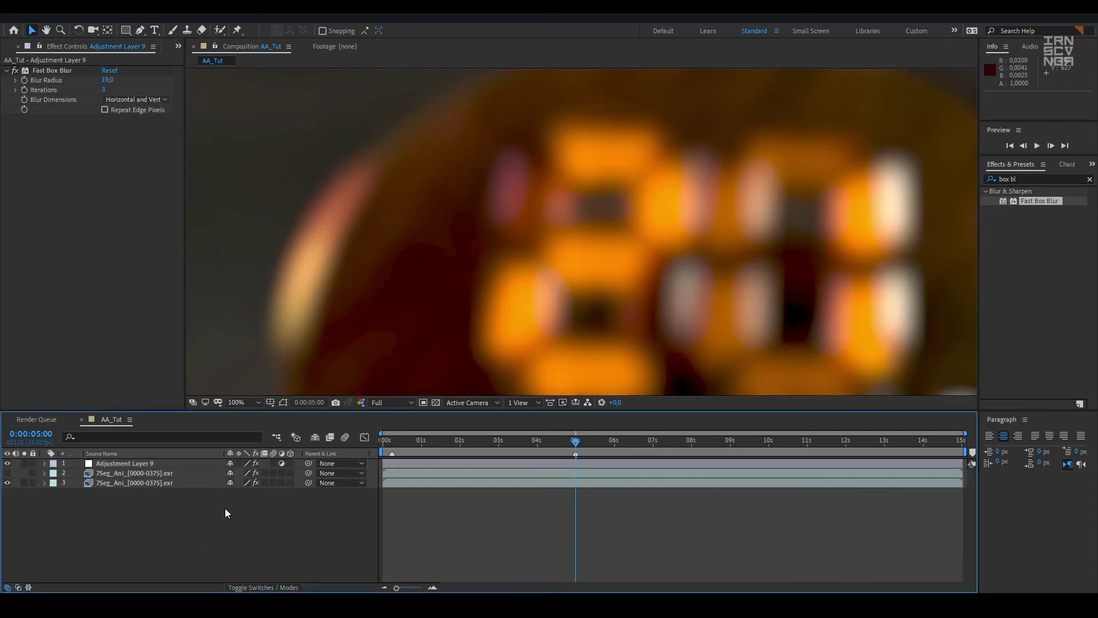
pyautogui.press('F4')
pyautogui.click(164, 485)
pyautogui.moveTo(123, 463); pyautogui.dragTo(150, 477)
# Make the top mask layer visible and rename it BlackWhiteMask
pyautogui.click(118, 462)
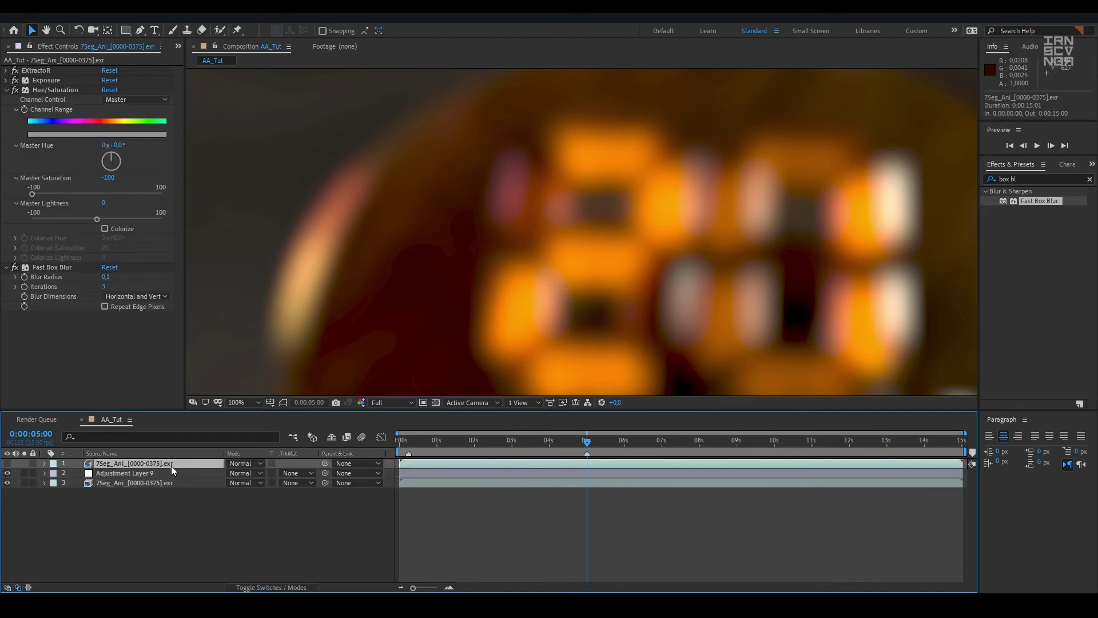
pyautogui.click(7, 463)
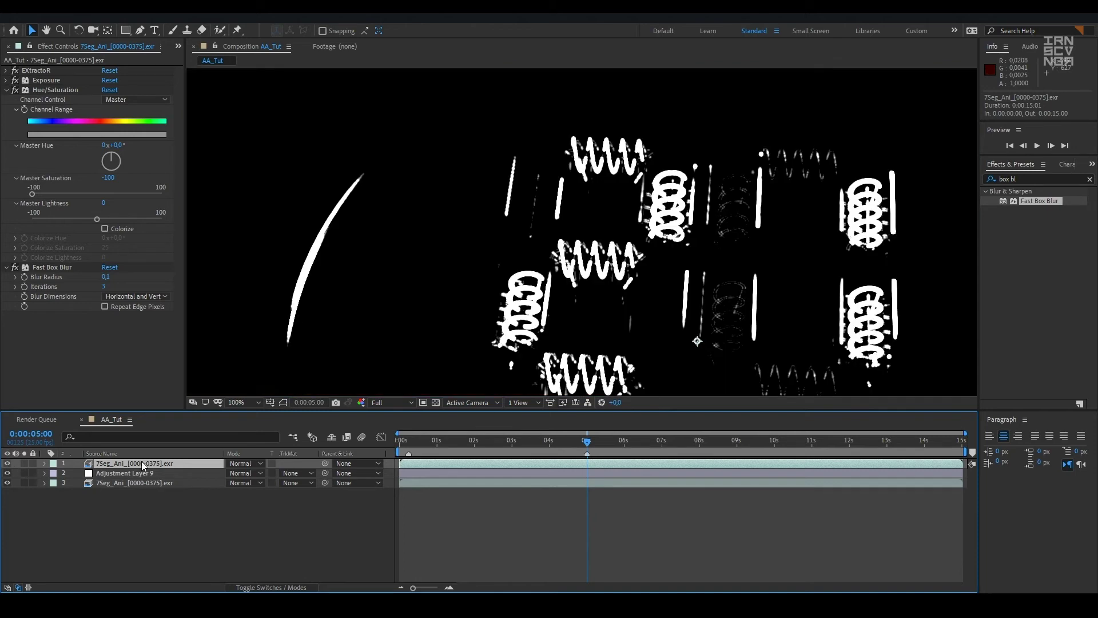
pyautogui.press('Return')
pyautogui.write('BlackWhiteMask')
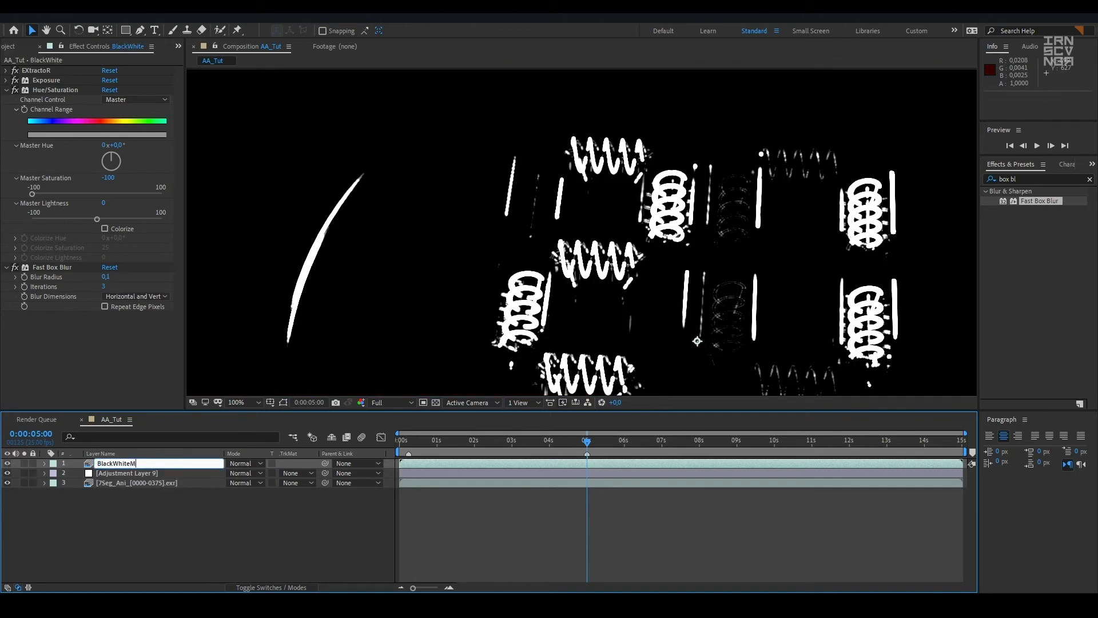
pyautogui.press('Return')
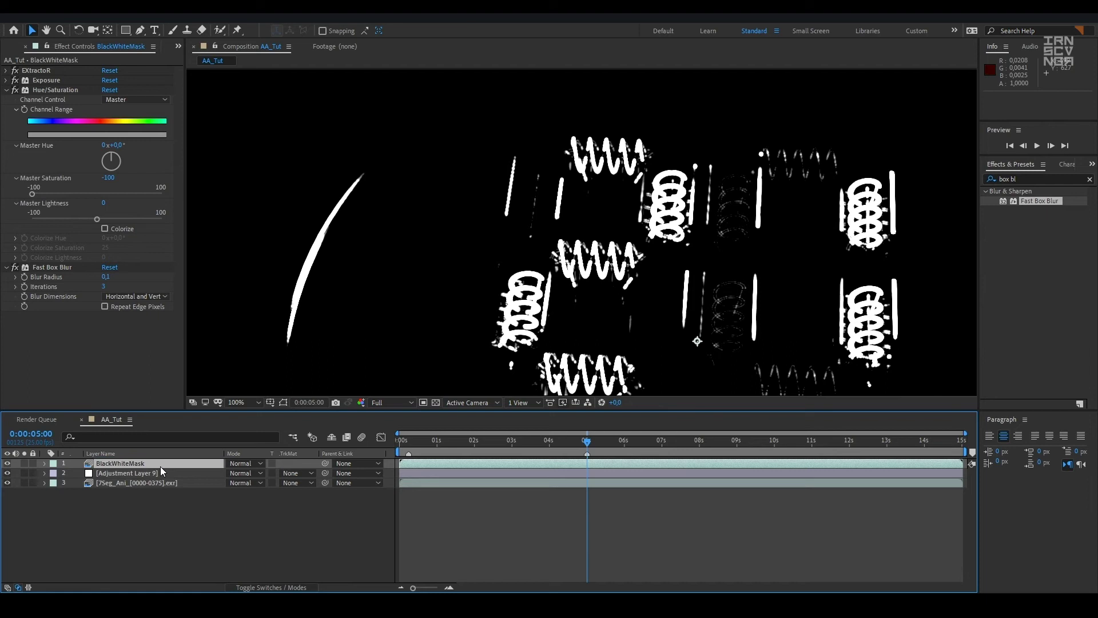
pyautogui.click(207, 491)
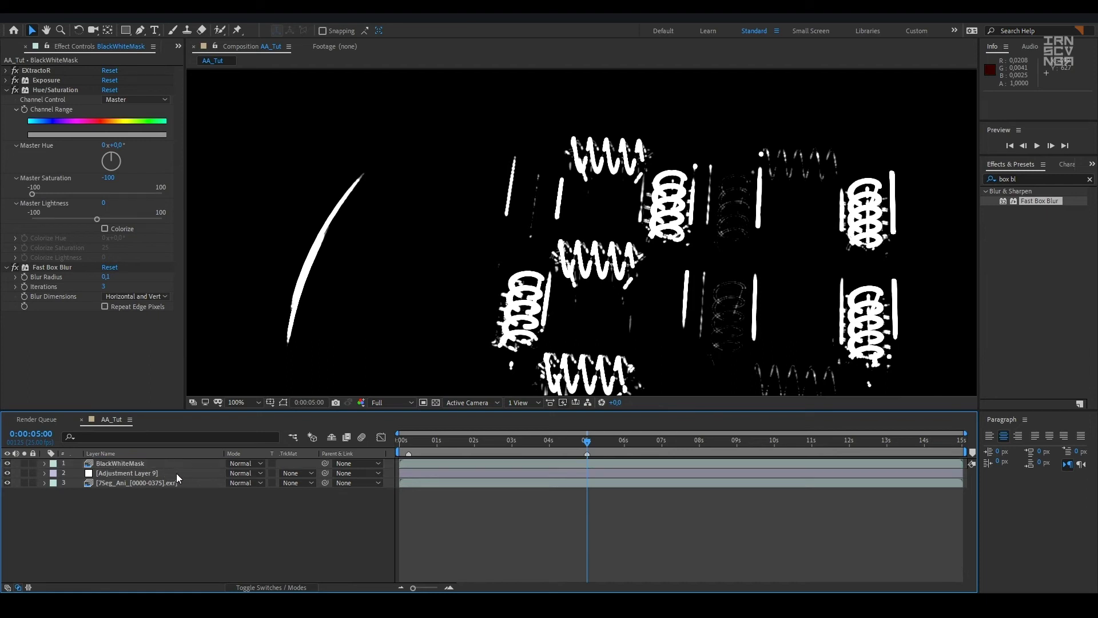
pyautogui.click(166, 463)
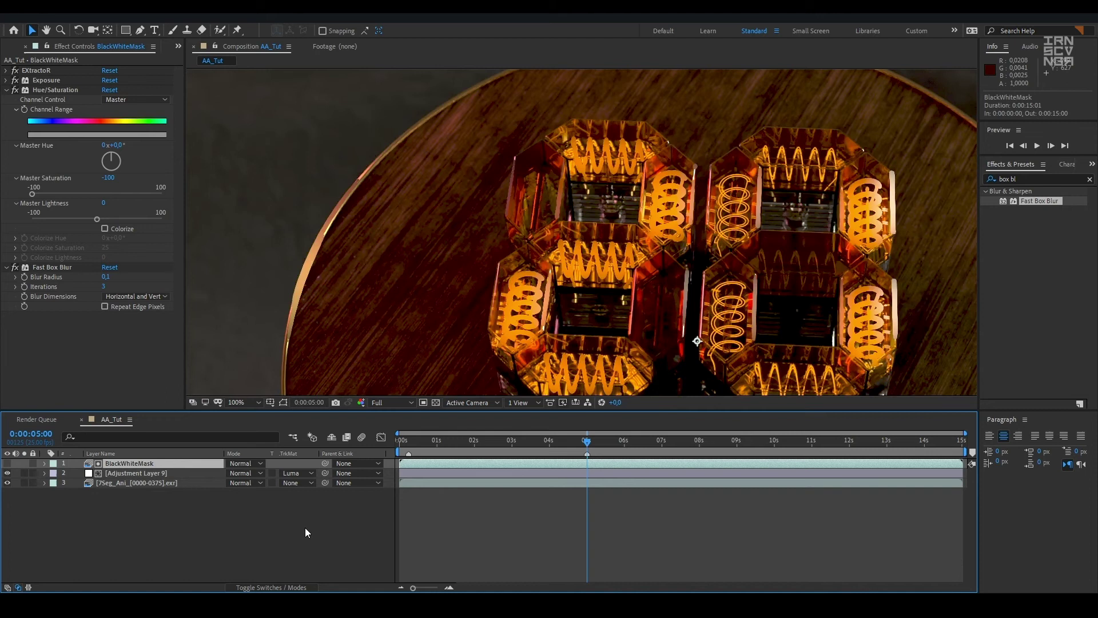
# View the BlackWhiteMask on its own, then pan toward the note and nuts
pyautogui.click(305, 529)
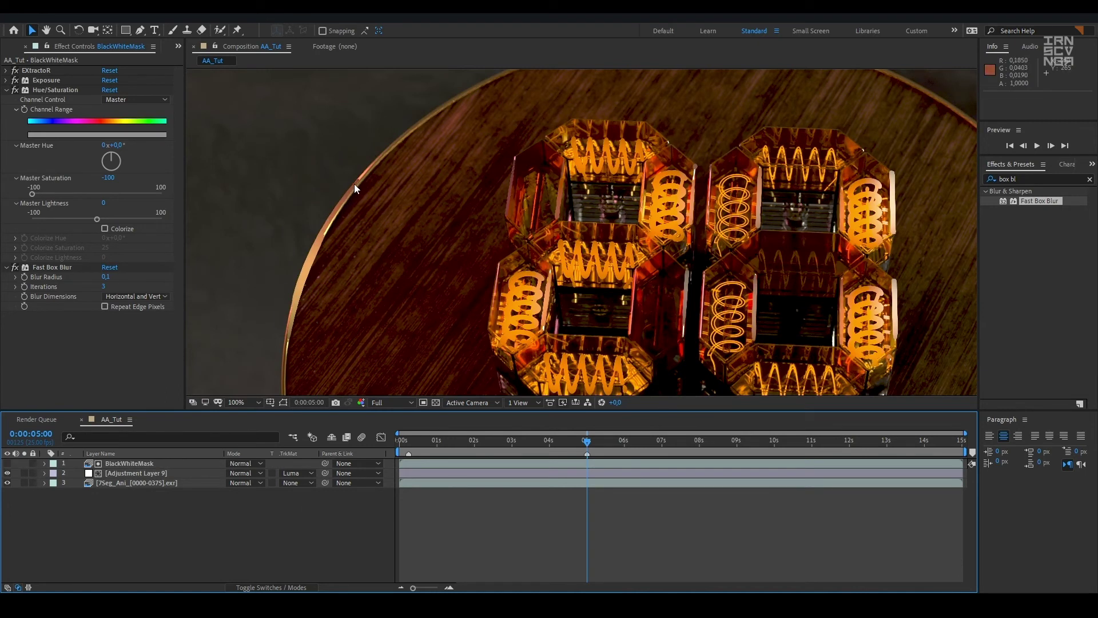
pyautogui.click(24, 464)
pyautogui.click(25, 462)
pyautogui.press('h')
pyautogui.moveTo(853, 278); pyautogui.dragTo(618, 205)
pyautogui.press('v')
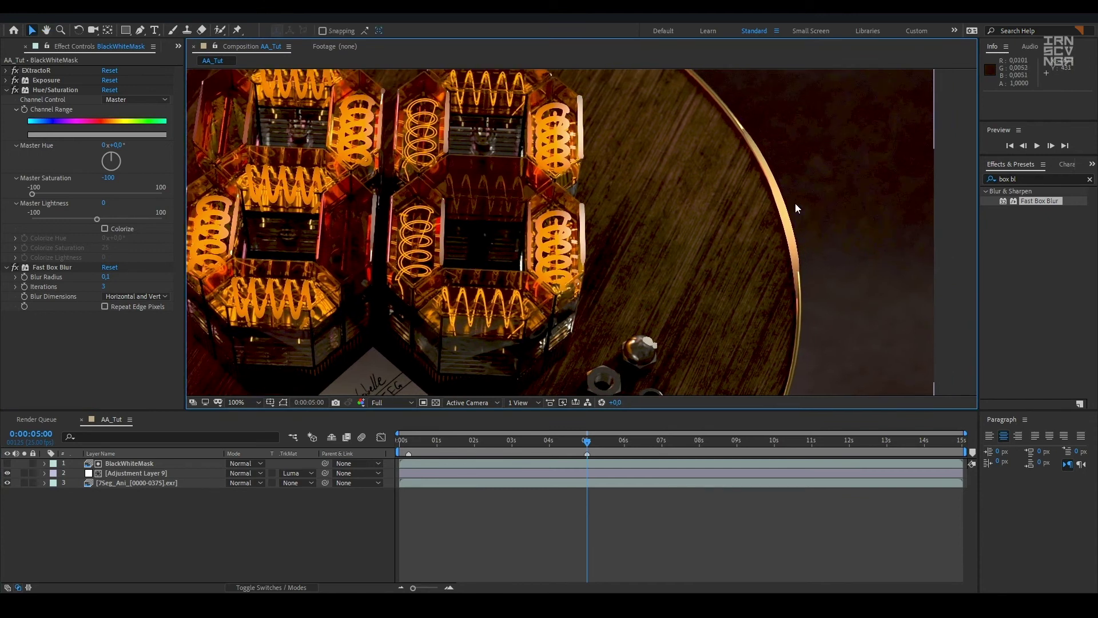
# Lower Adjustment Layer 9's Fast Box Blur radius from 19 to 1, then select BlackWhiteMask
pyautogui.click(146, 473)
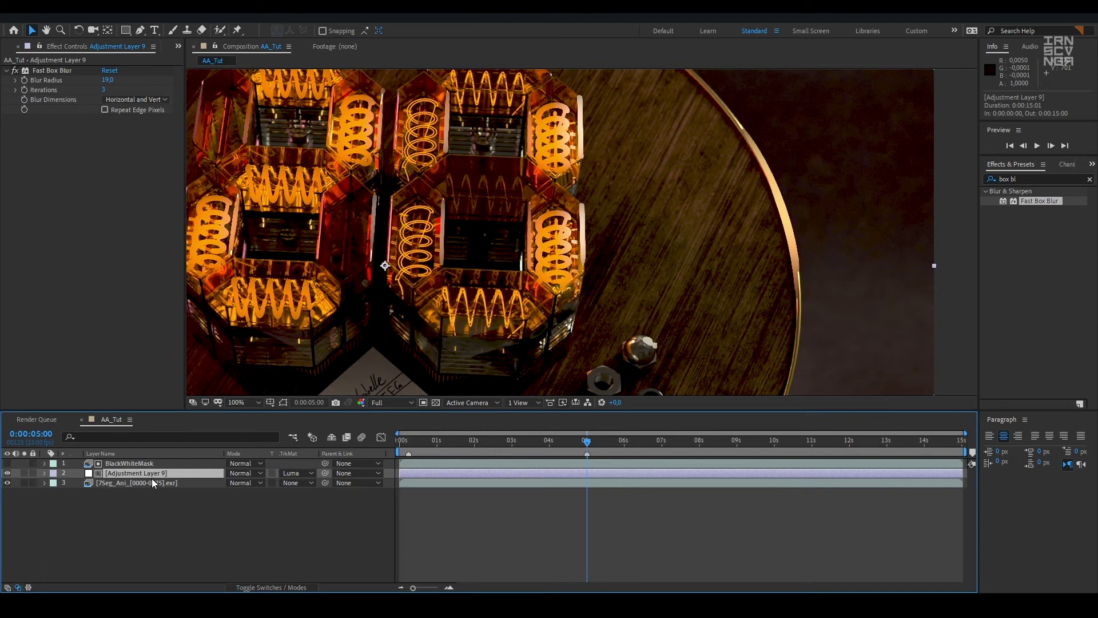
pyautogui.click(108, 80)
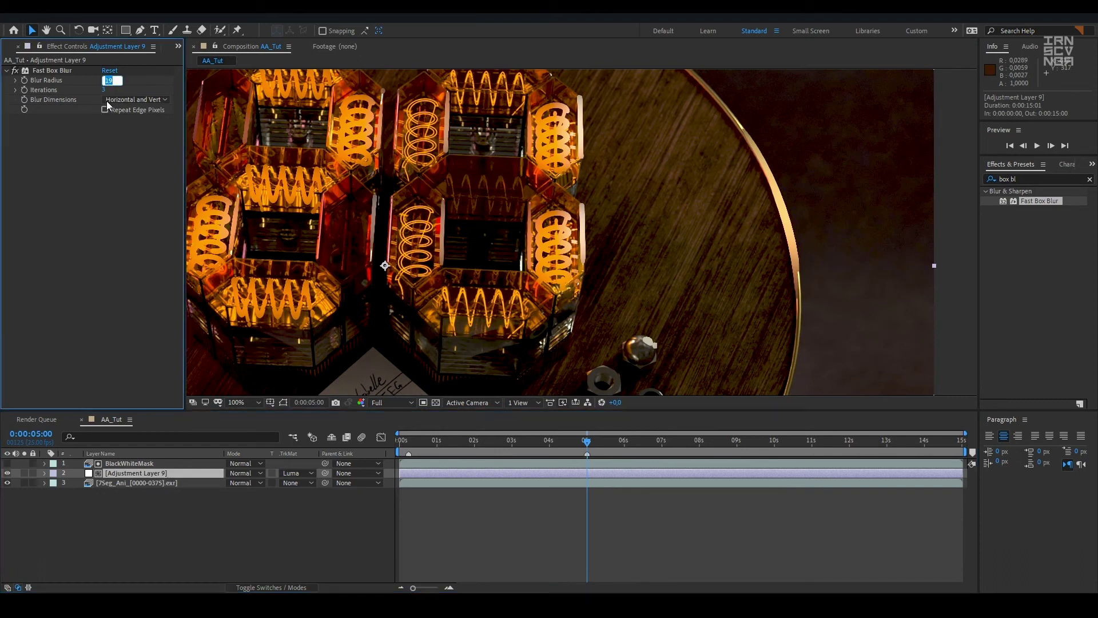
pyautogui.write('1')
pyautogui.press('Return')
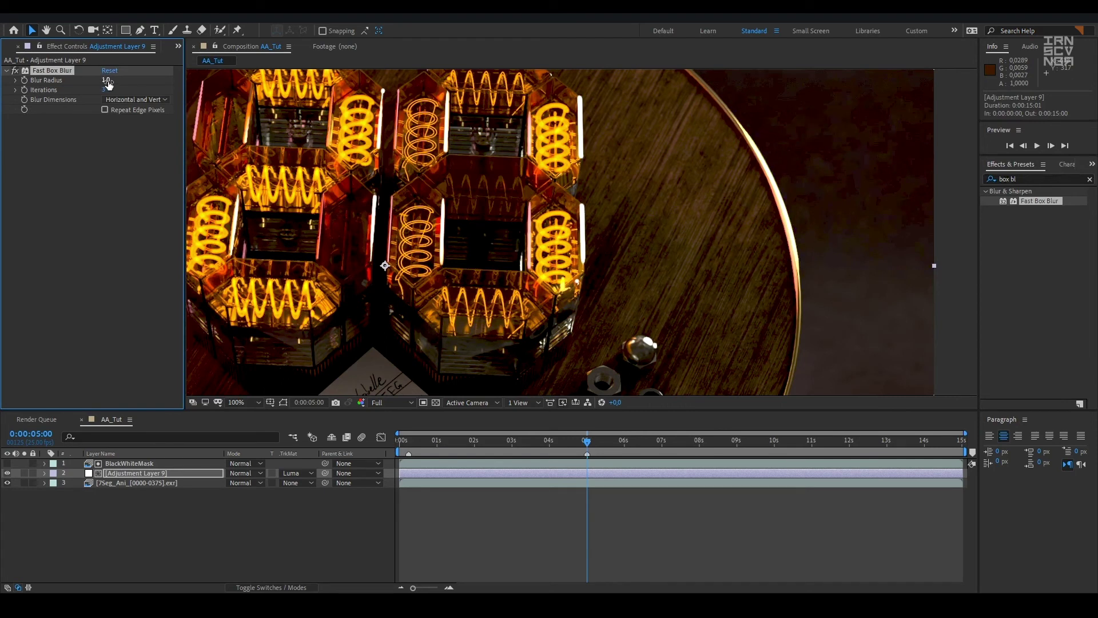
pyautogui.click(145, 463)
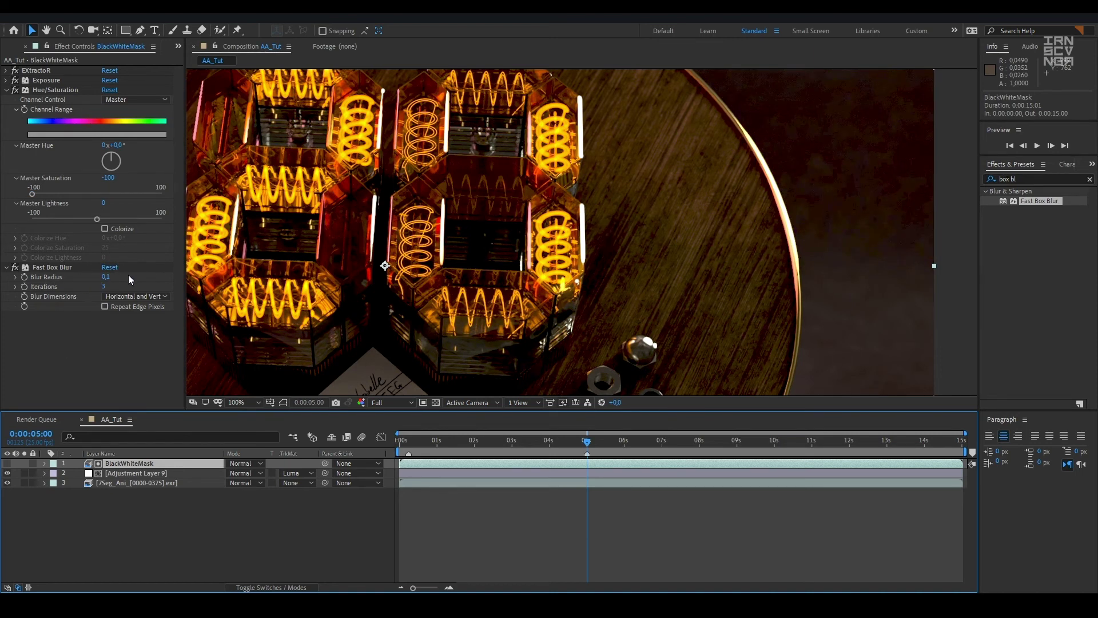
# Expand the mask's Exposure and compare the plate rim with Adjustment Layer 9 off and on
pyautogui.click(6, 80)
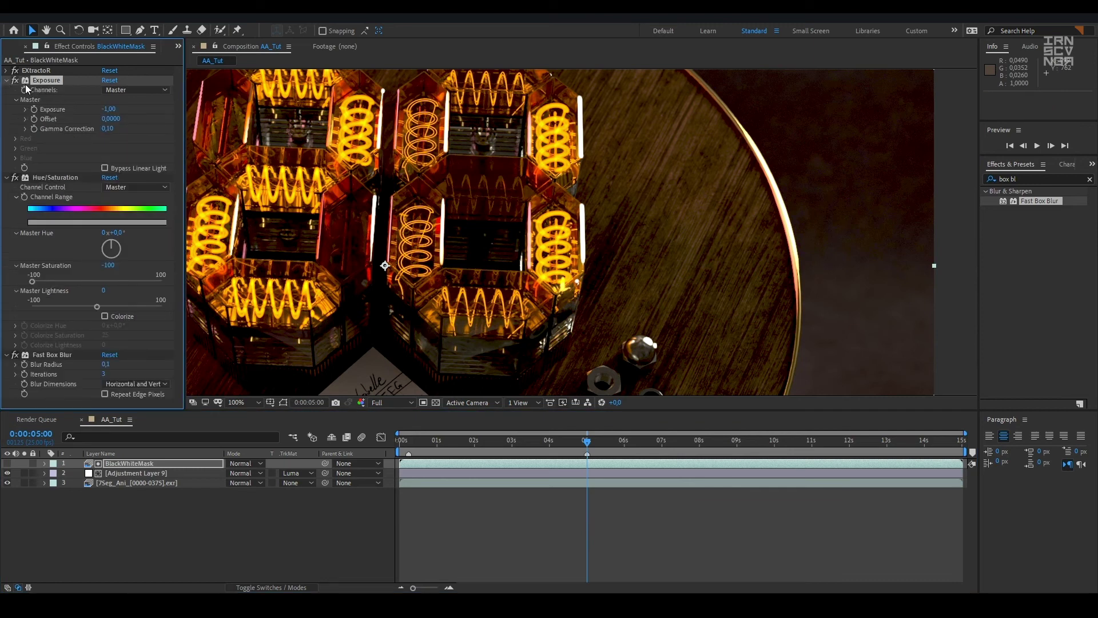
pyautogui.scroll(4, 820, 279)
pyautogui.scroll(-2, 691, 269)
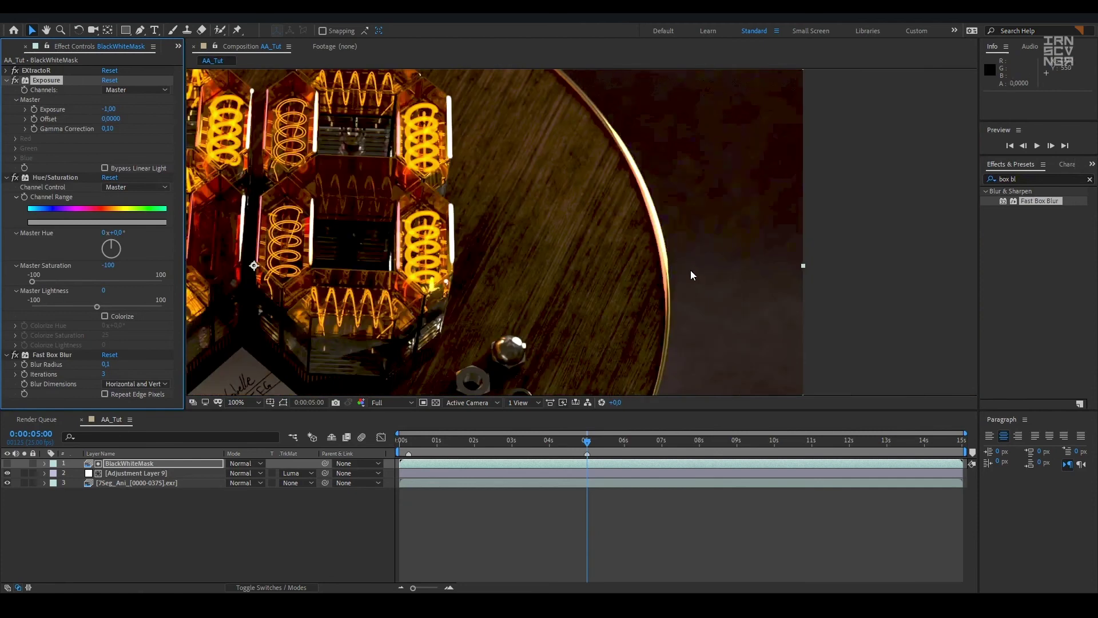
pyautogui.scroll(1, 685, 261)
pyautogui.moveTo(658, 228); pyautogui.dragTo(644, 223)
pyautogui.press('v')
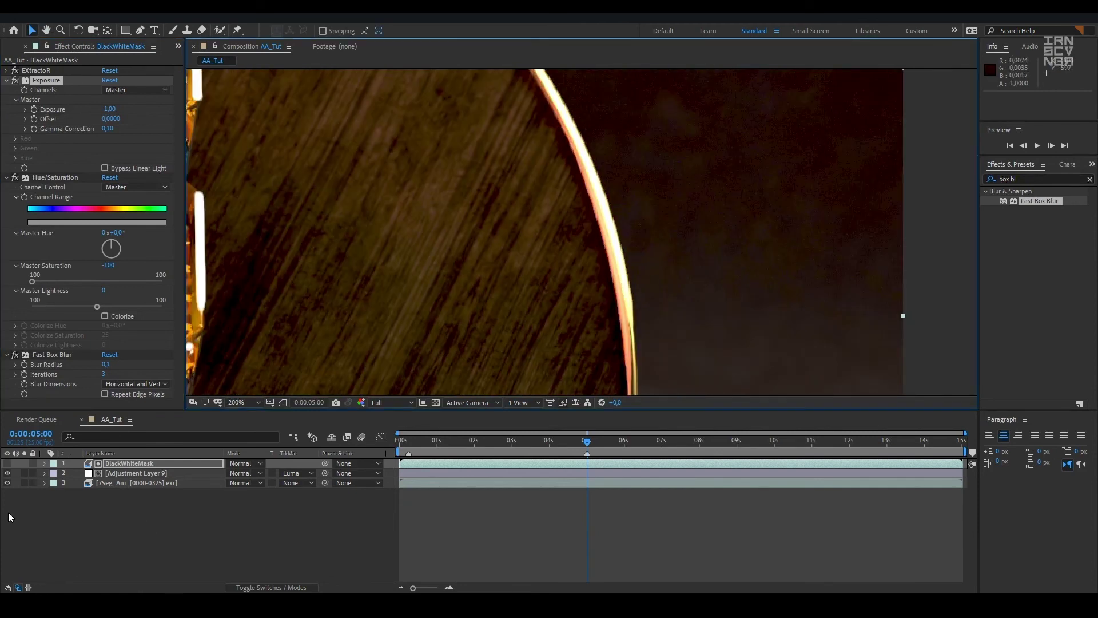
pyautogui.click(7, 473)
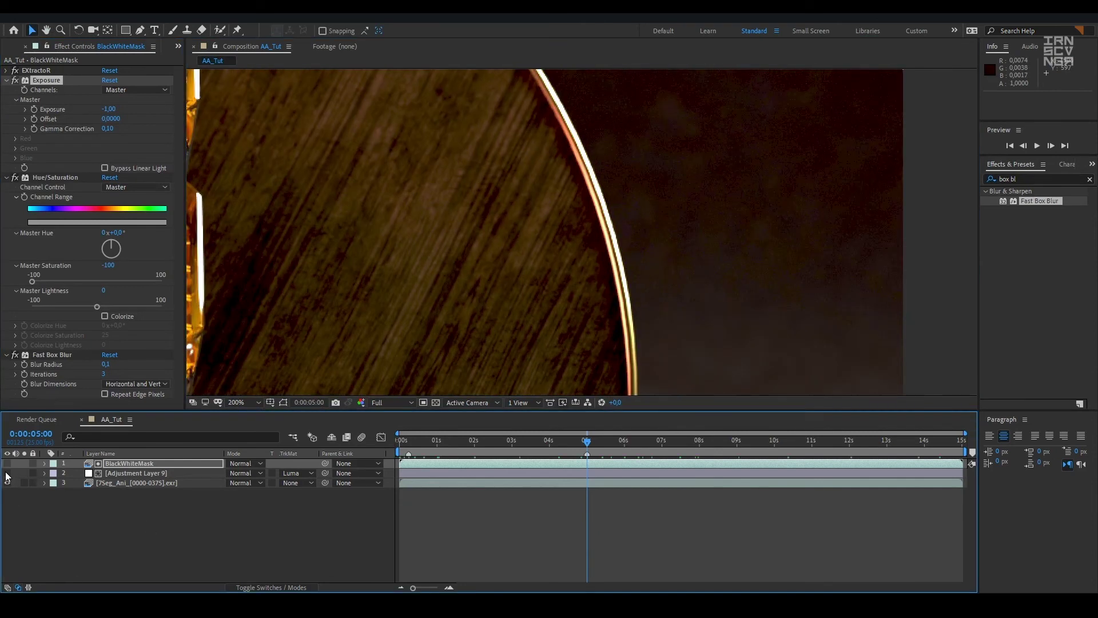
pyautogui.click(7, 473)
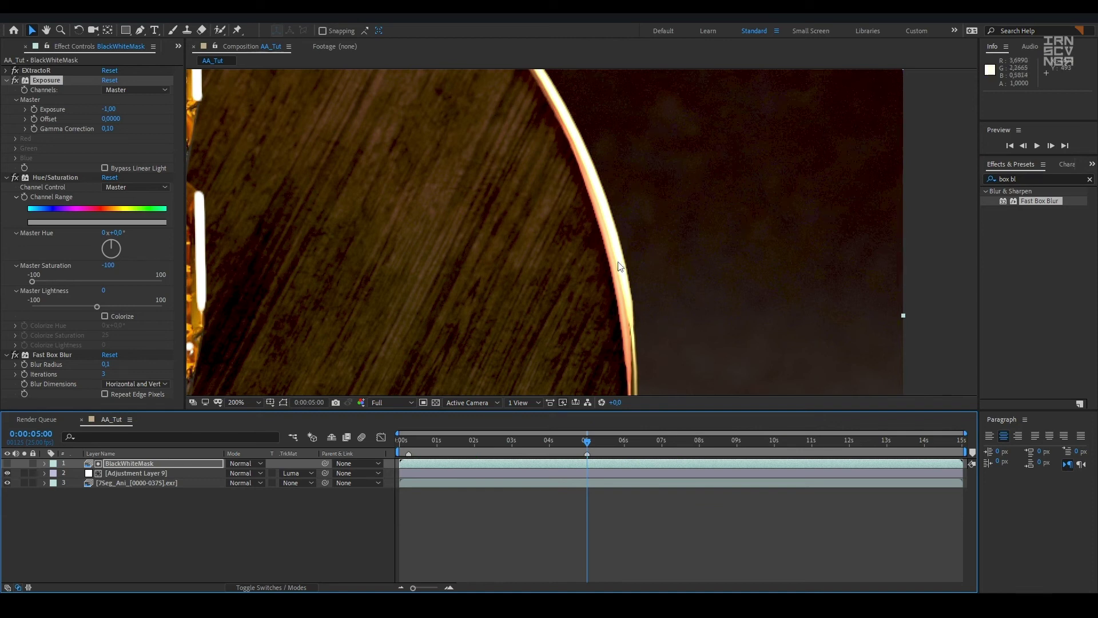
pyautogui.click(162, 472)
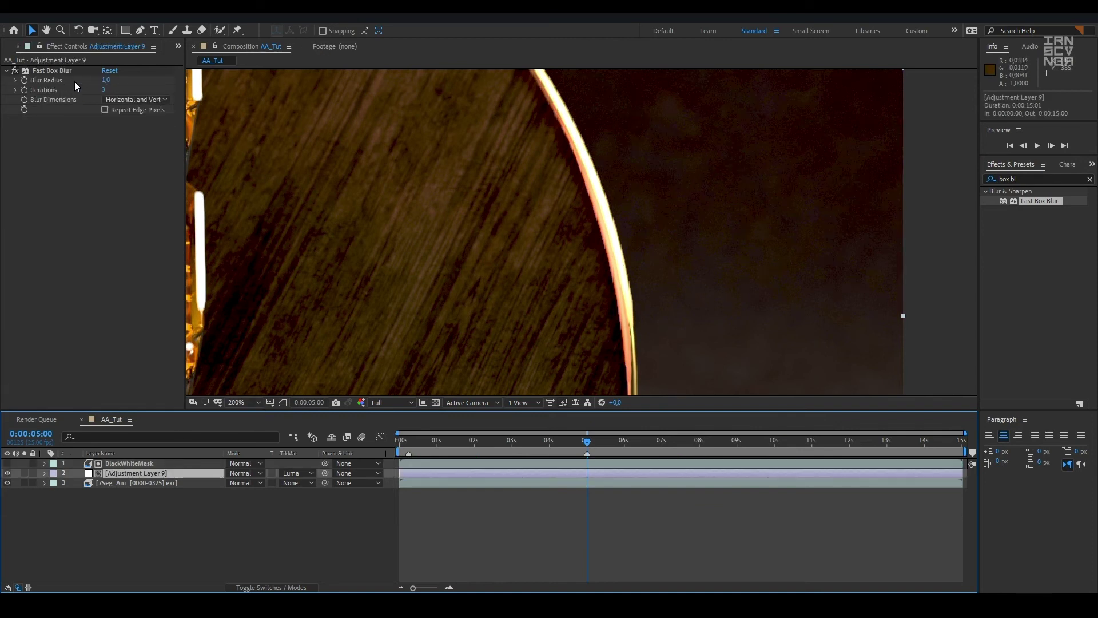
# Try a 0,5 blur radius on the adjustment layer and toggle the effect to compare
pyautogui.click(111, 80)
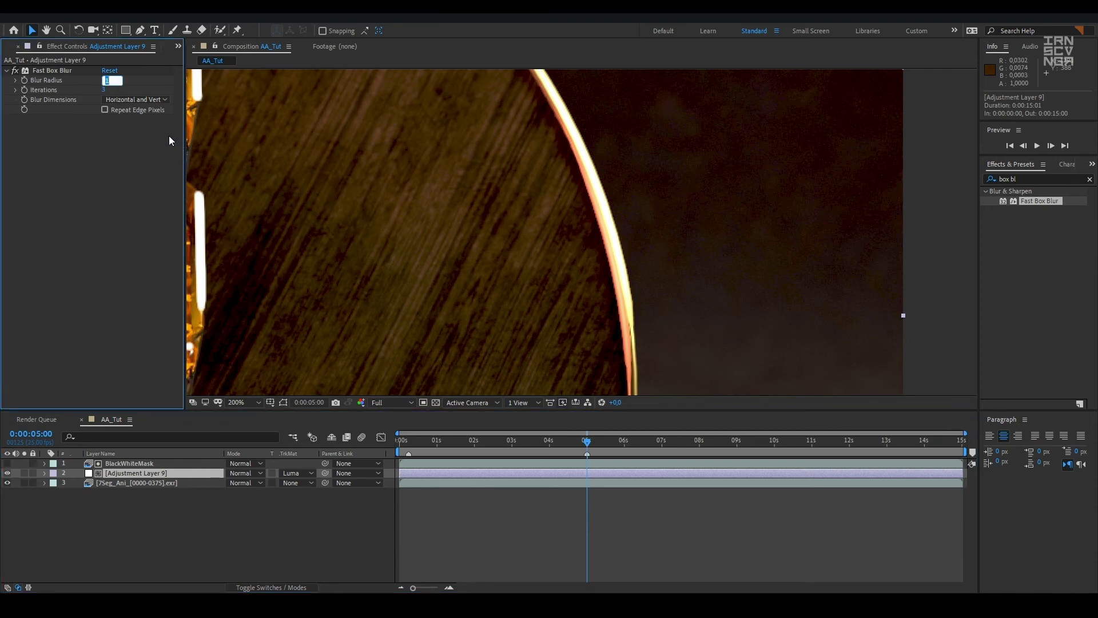
pyautogui.write('.5')
pyautogui.press('Return')
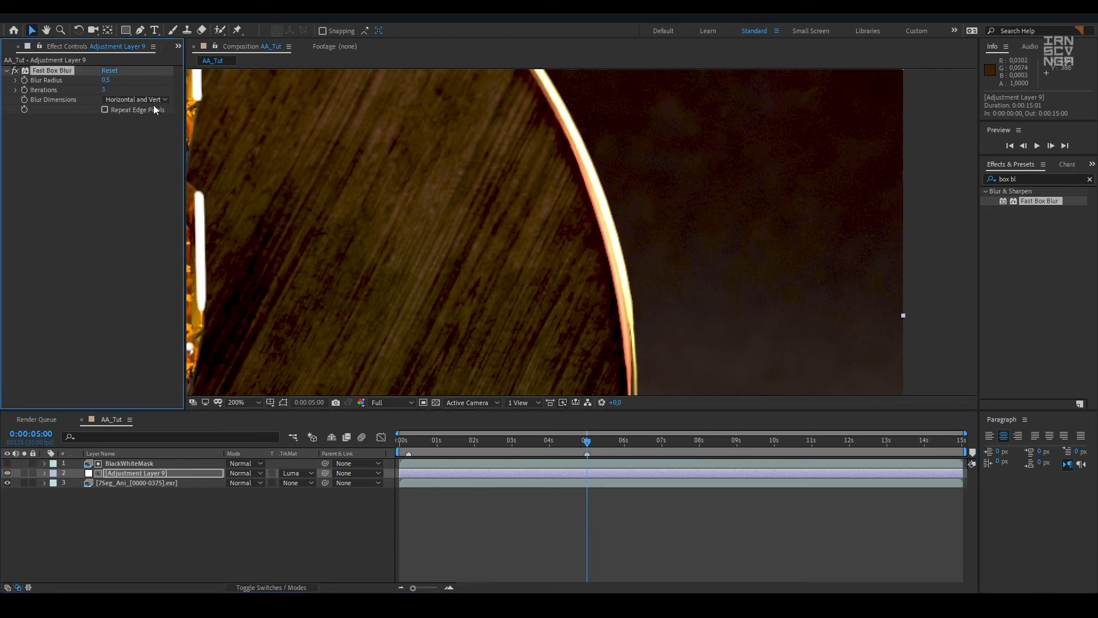
pyautogui.click(15, 70)
pyautogui.click(15, 71)
# Lower the blur radius to 0,1 and compare with the effect off and on
pyautogui.click(105, 80)
pyautogui.write('.1')
pyautogui.press('Return')
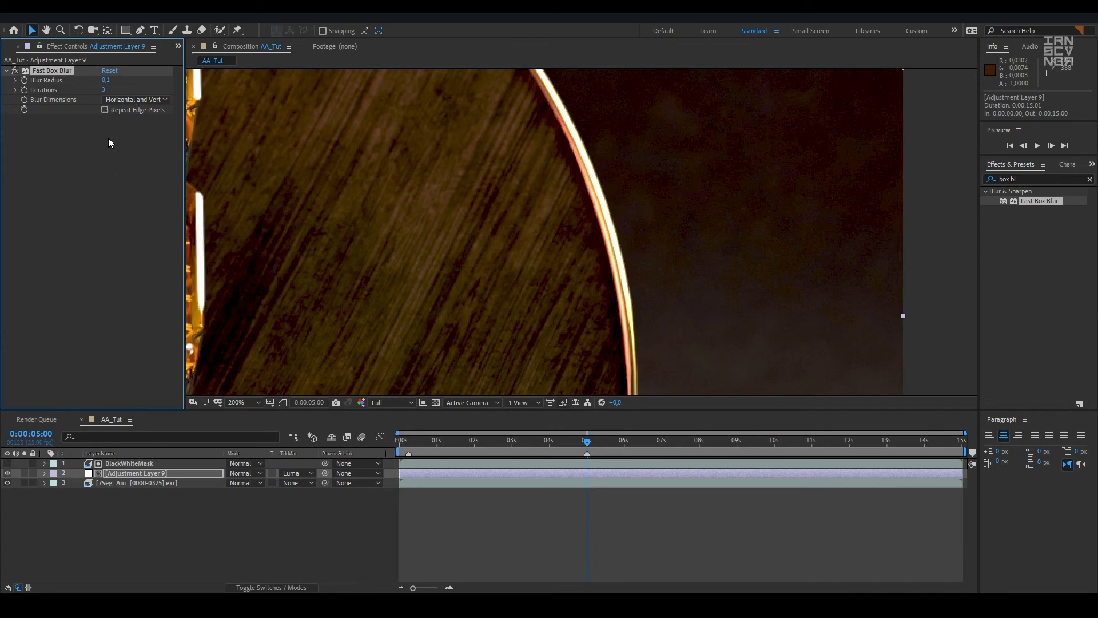
pyautogui.click(15, 70)
pyautogui.click(15, 70)
pyautogui.click(15, 70)
pyautogui.click(15, 71)
# Keep the 0,1 radius, recheck the rim, and pan toward the glowing tubes
pyautogui.click(107, 80)
pyautogui.press('Return')
pyautogui.click(15, 71)
pyautogui.click(15, 71)
pyautogui.click(15, 71)
pyautogui.click(15, 70)
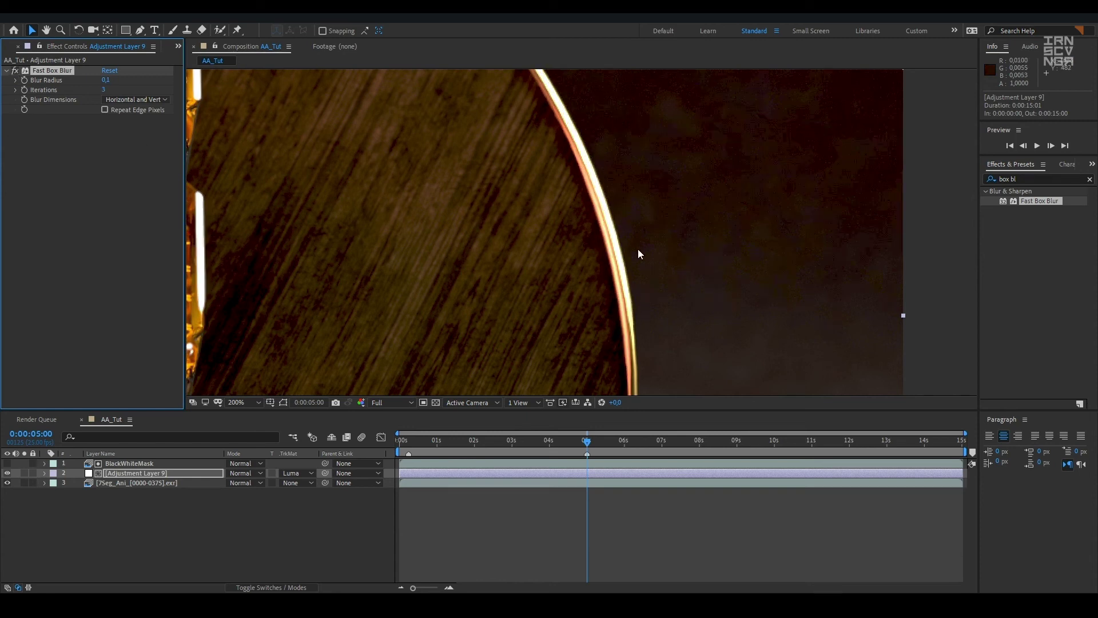
pyautogui.press('h')
pyautogui.moveTo(306, 228); pyautogui.dragTo(587, 223)
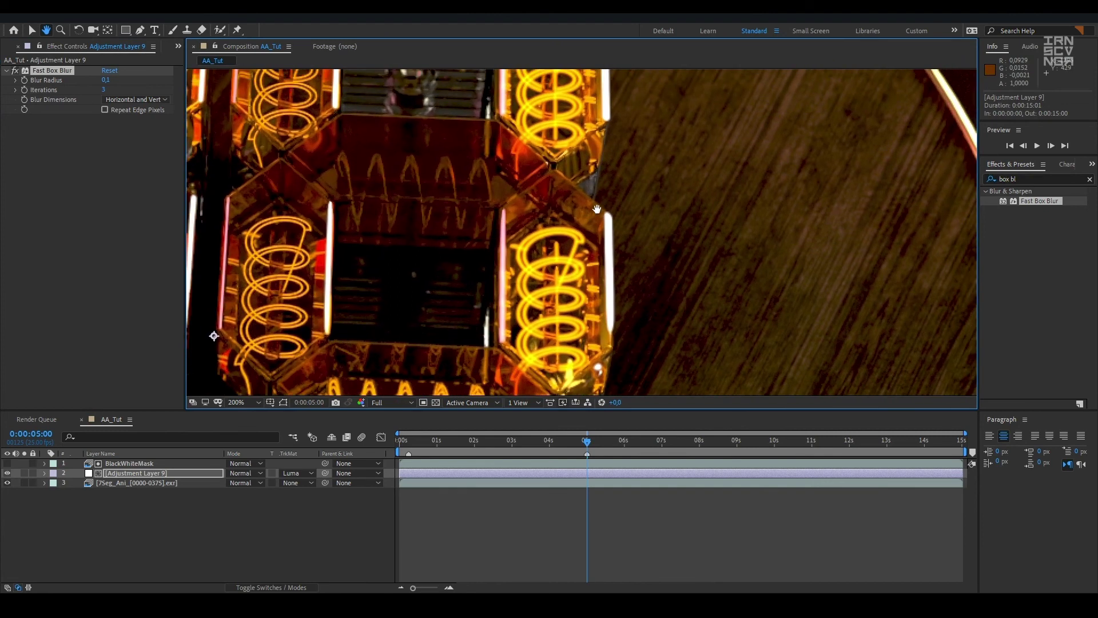
pyautogui.press('v')
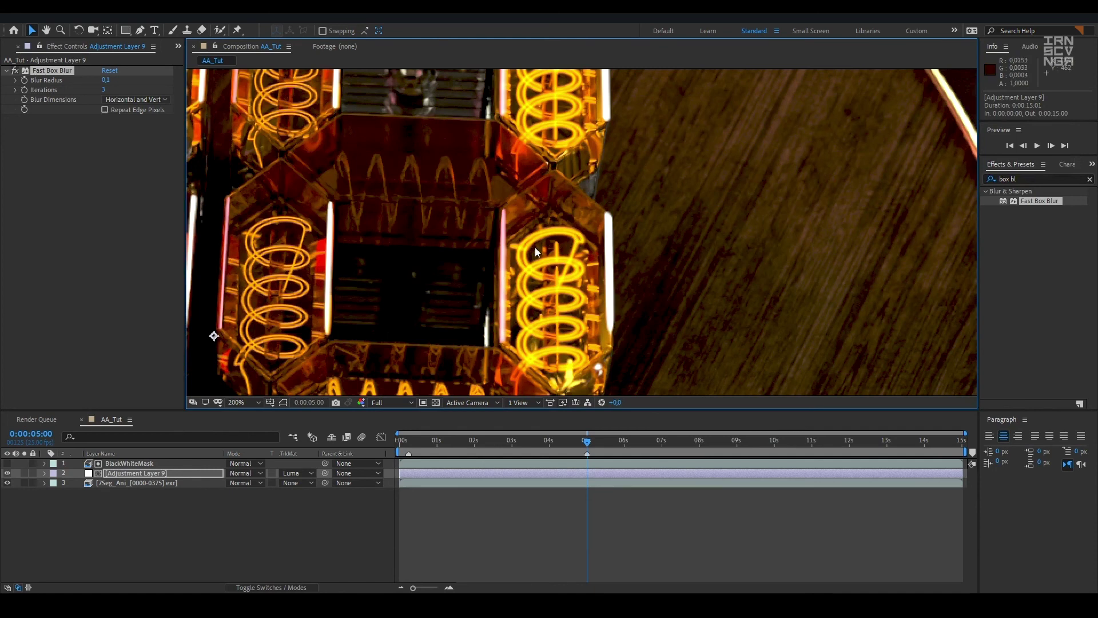
pyautogui.click(15, 71)
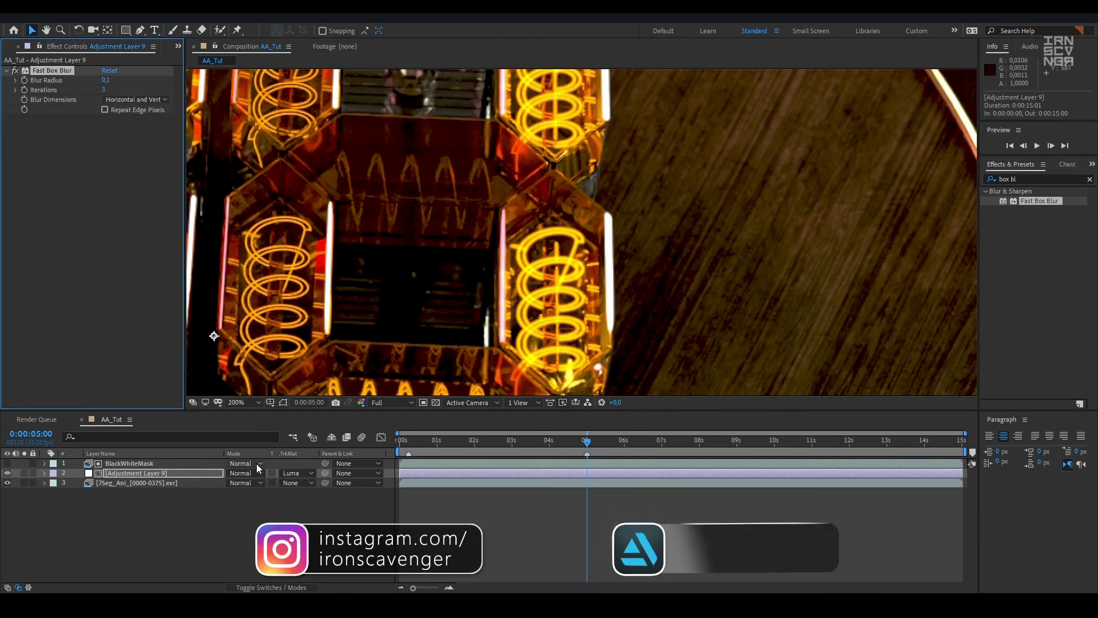
pyautogui.scroll(-5, 485, 281)
pyautogui.scroll(4, 486, 281)
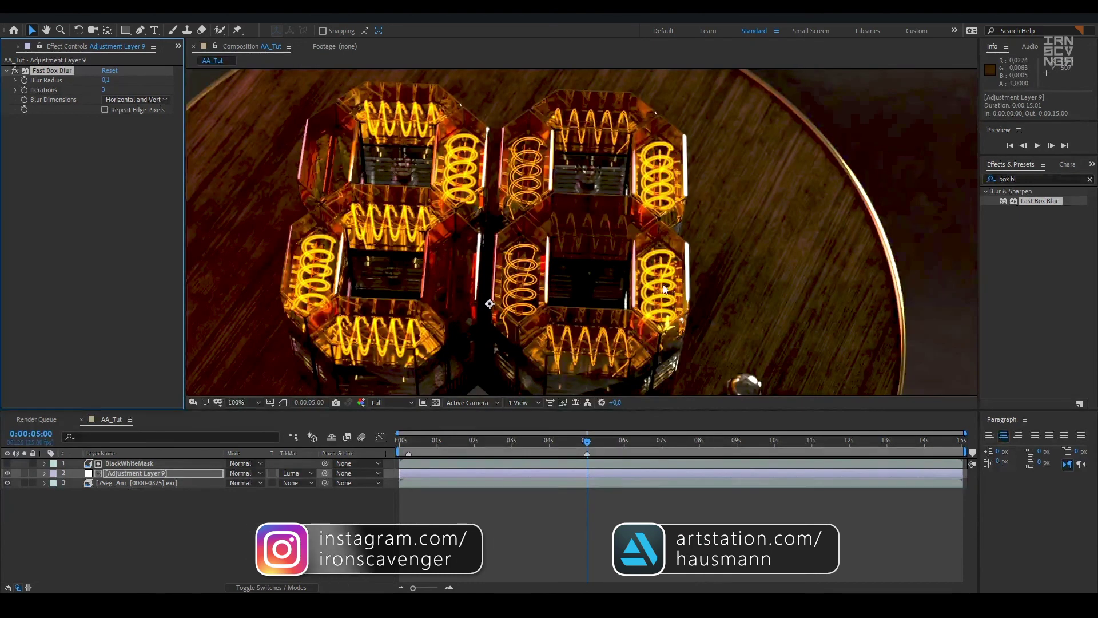
pyautogui.scroll(-2, 566, 278)
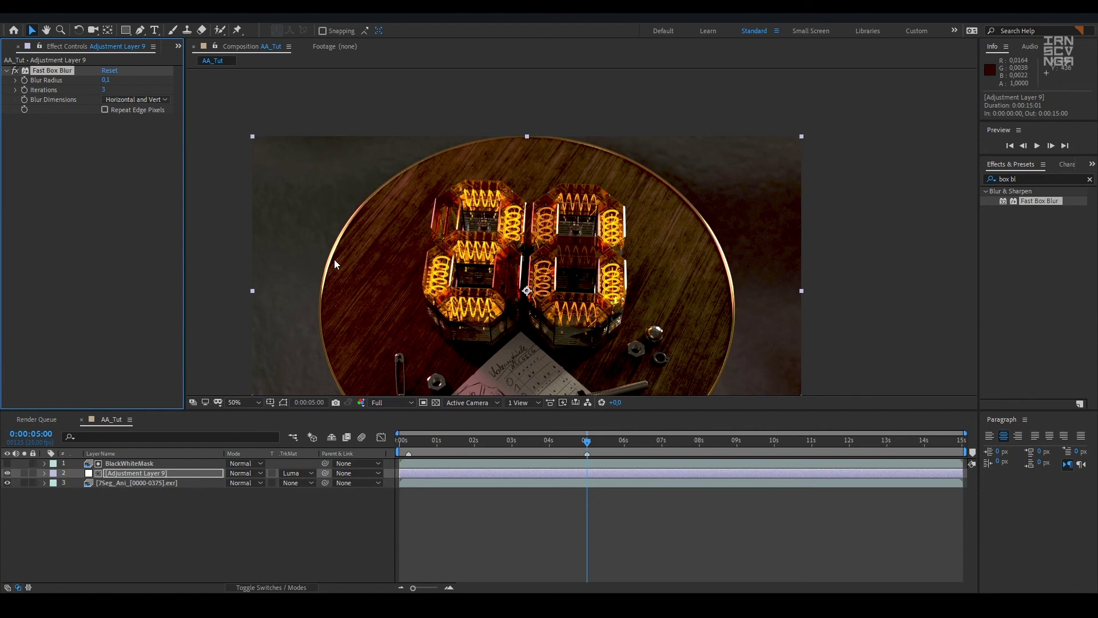
pyautogui.scroll(6, 336, 263)
pyautogui.scroll(-2, 372, 265)
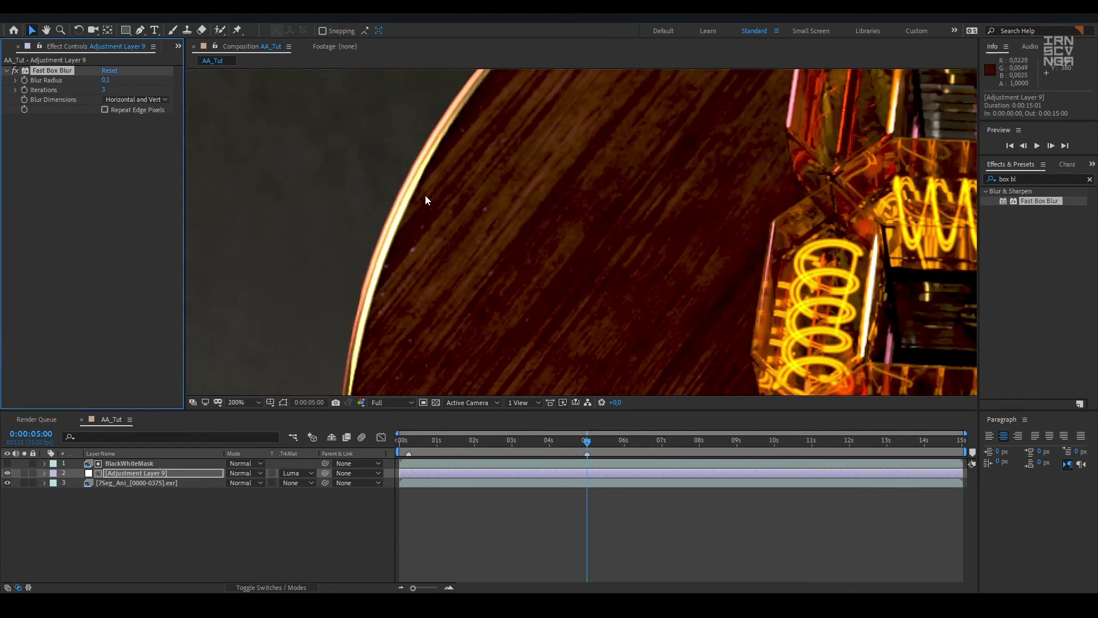
pyautogui.click(230, 505)
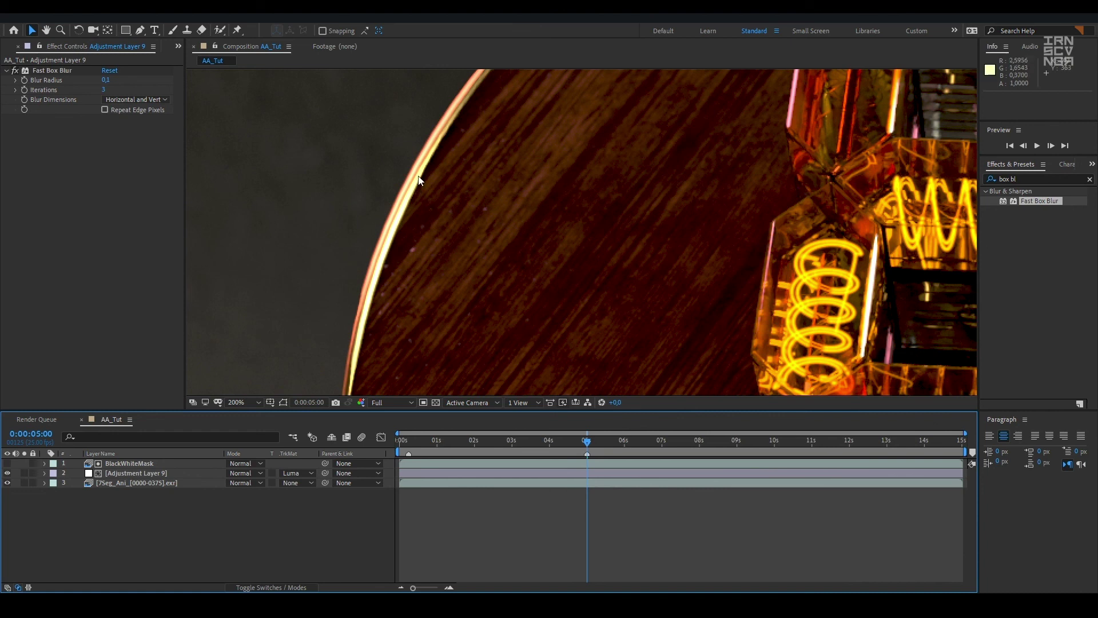
pyautogui.scroll(-5, 747, 271)
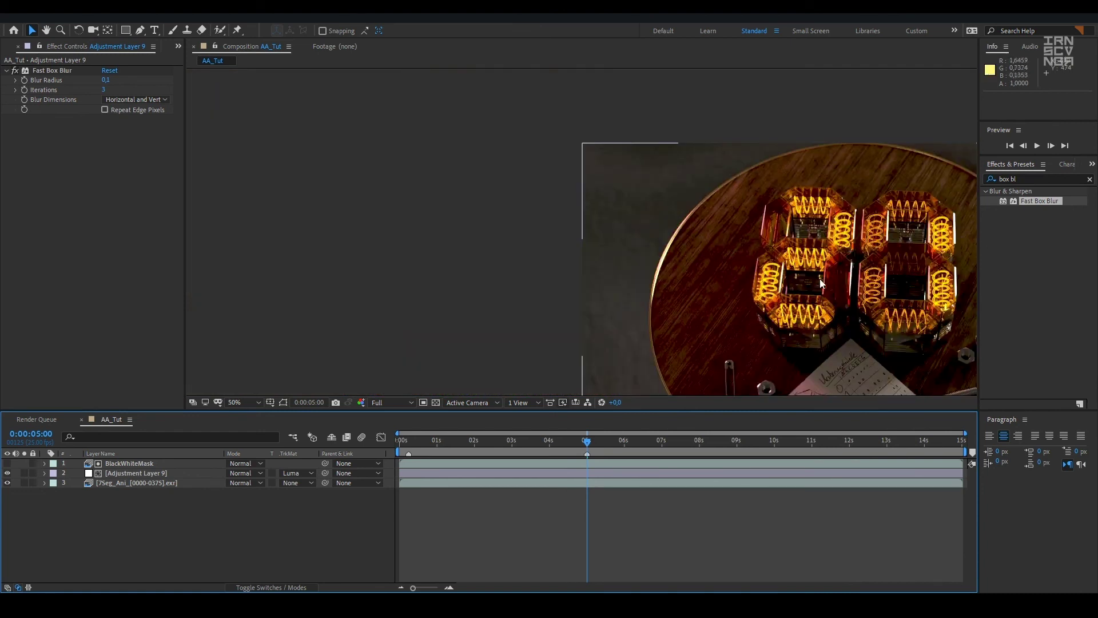
pyautogui.scroll(4, 909, 298)
pyautogui.scroll(-2, 900, 290)
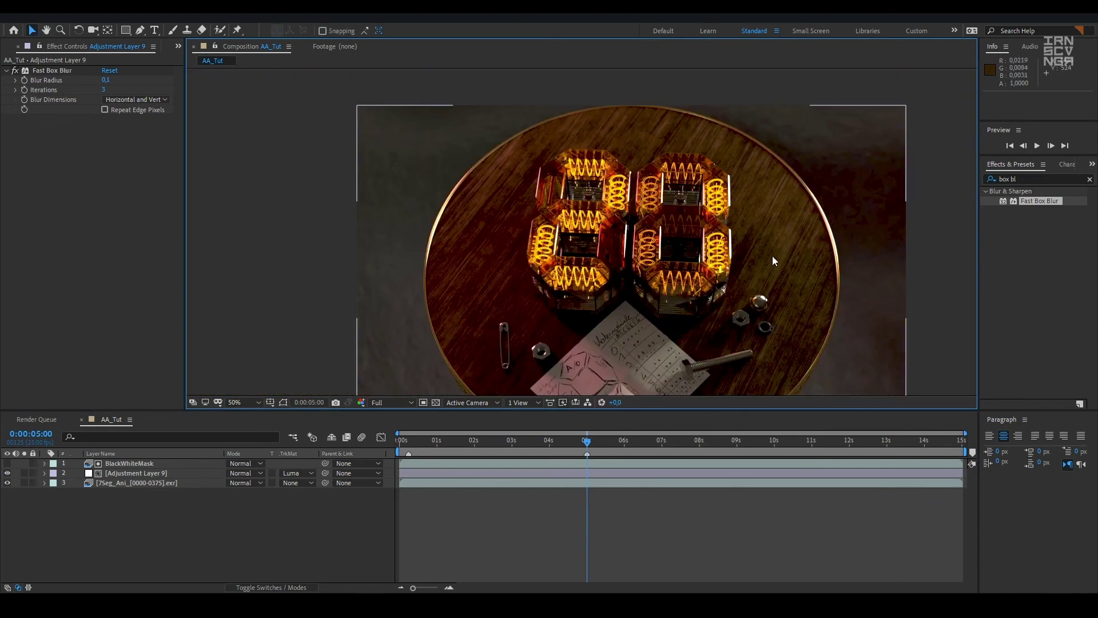
pyautogui.scroll(6, 863, 253)
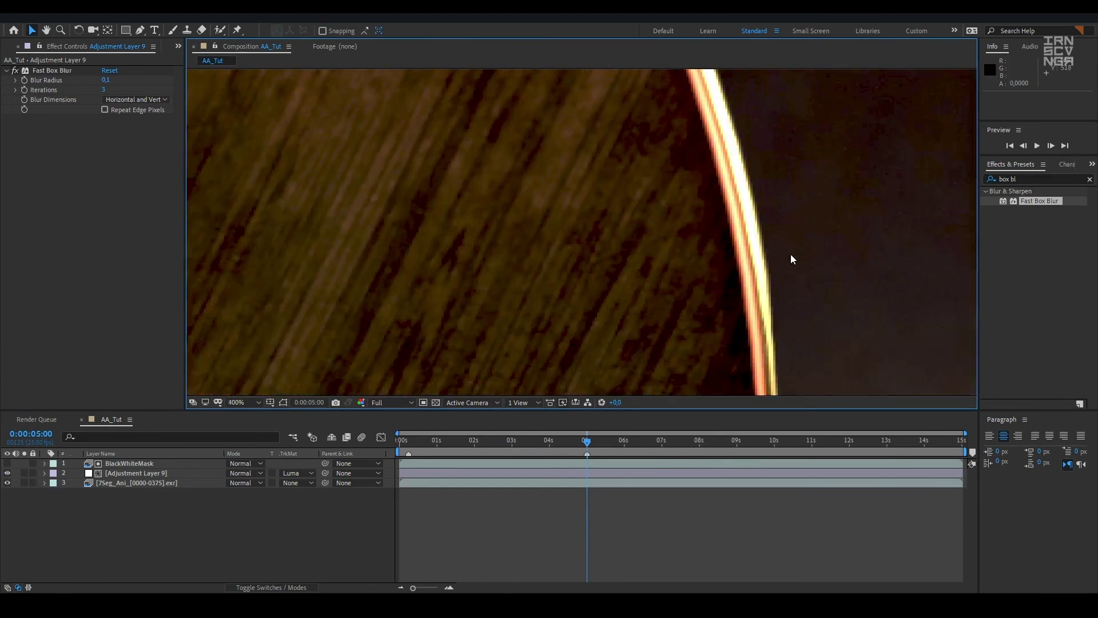
pyautogui.scroll(-6, 761, 240)
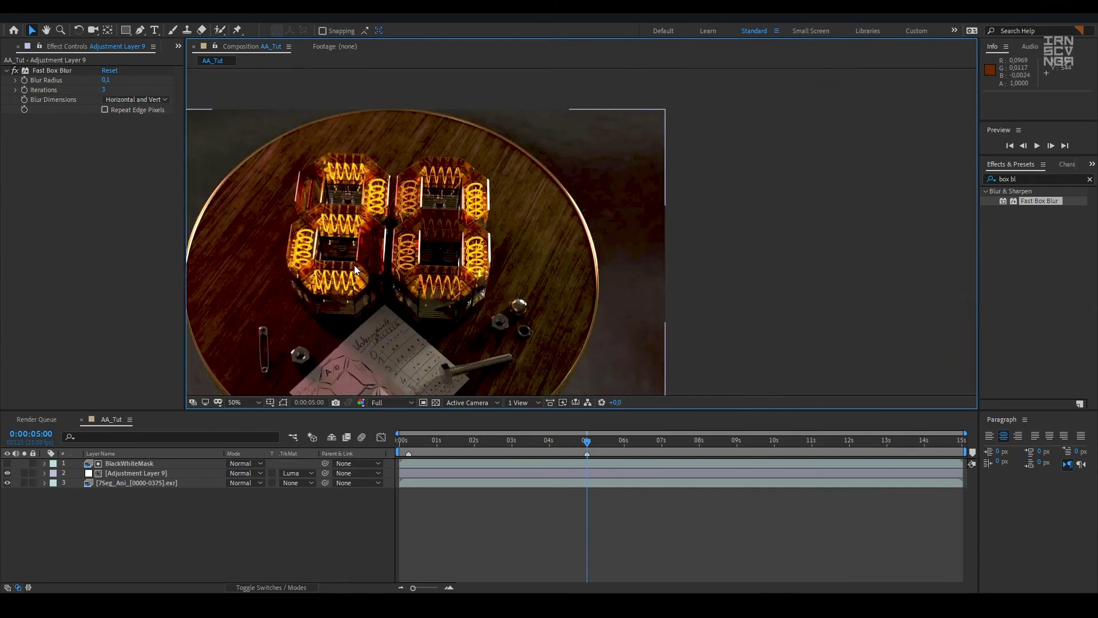
pyautogui.moveTo(392, 214); pyautogui.dragTo(496, 198)
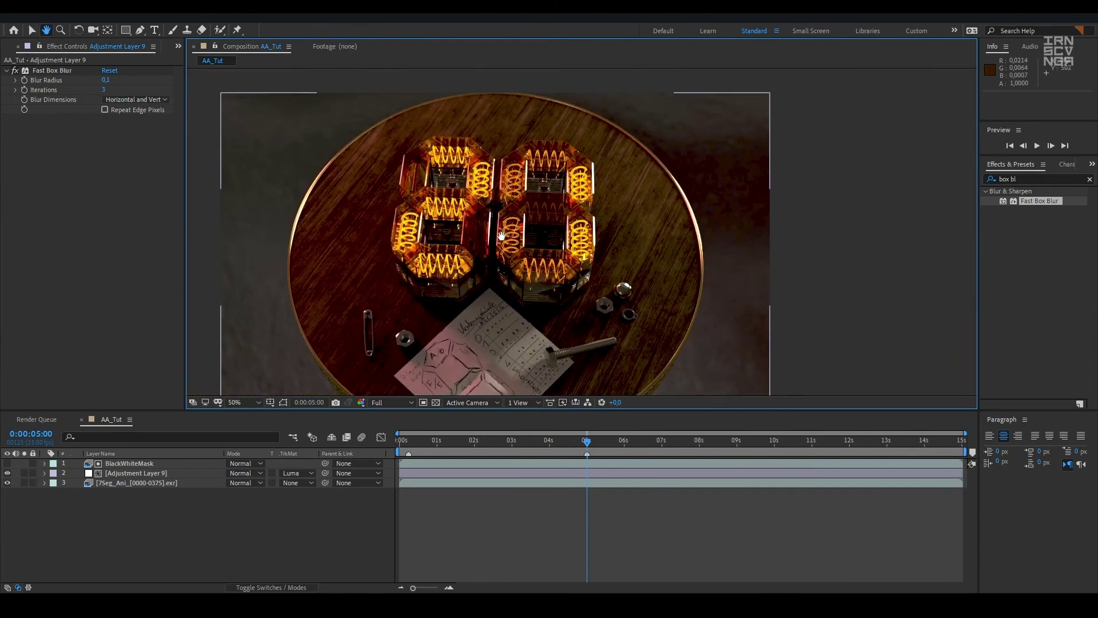